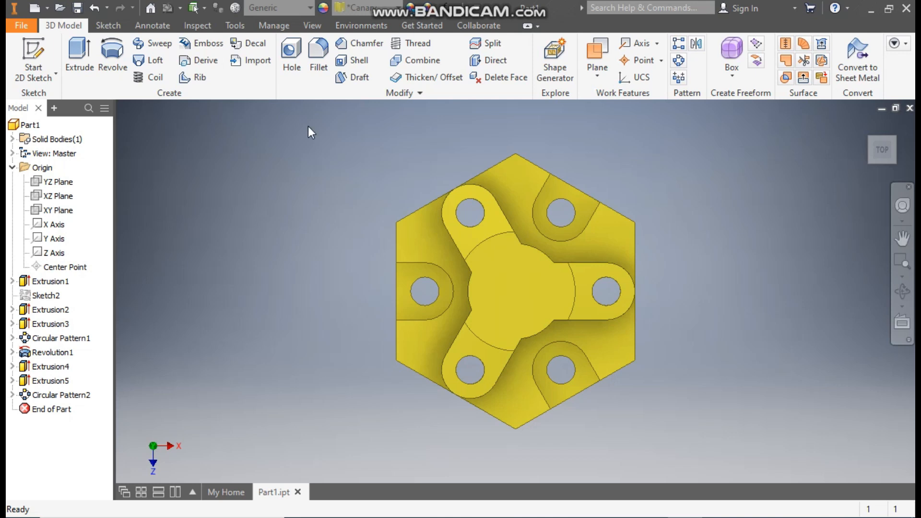
# - Create a new part from the metric Standard (mm).ipt template
pyautogui.click(35, 8)
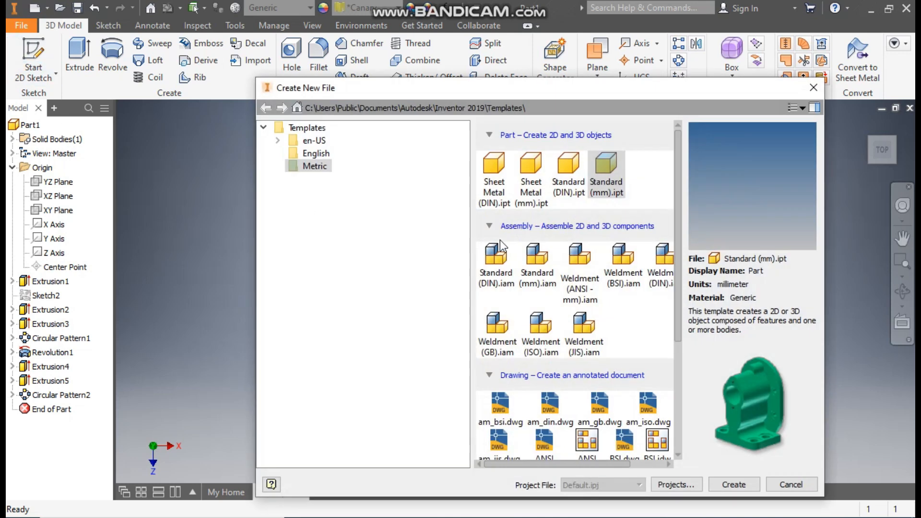
pyautogui.click(614, 162)
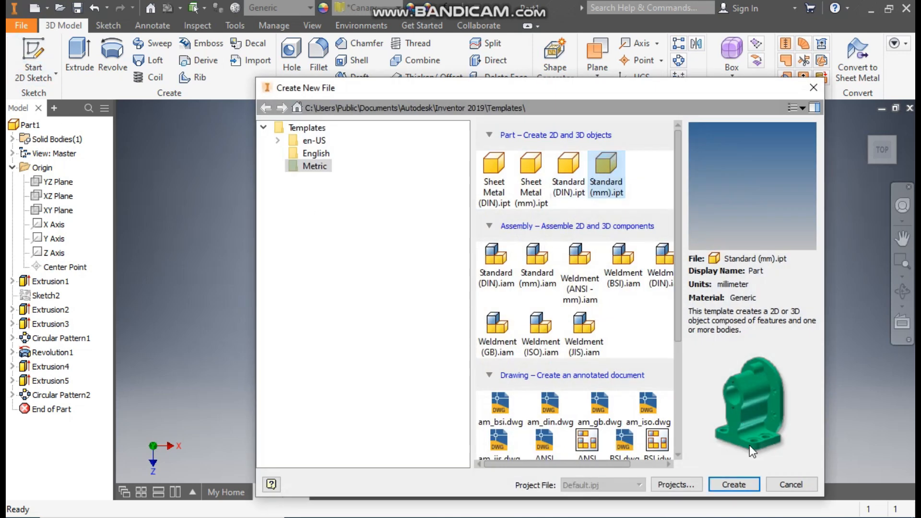
pyautogui.click(740, 482)
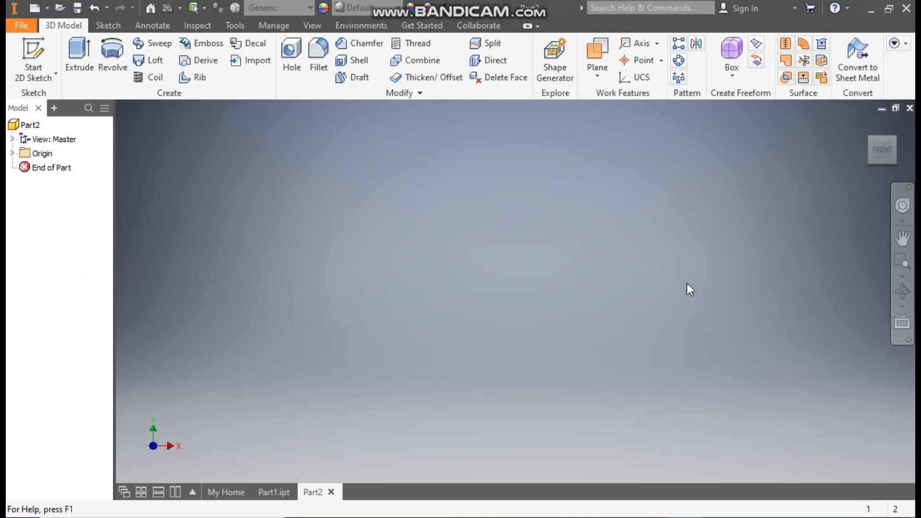
# - Sketch a six-sided polygon centred on the origin on the XZ plane, with two sides roughly vertical
pyautogui.click(30, 54)
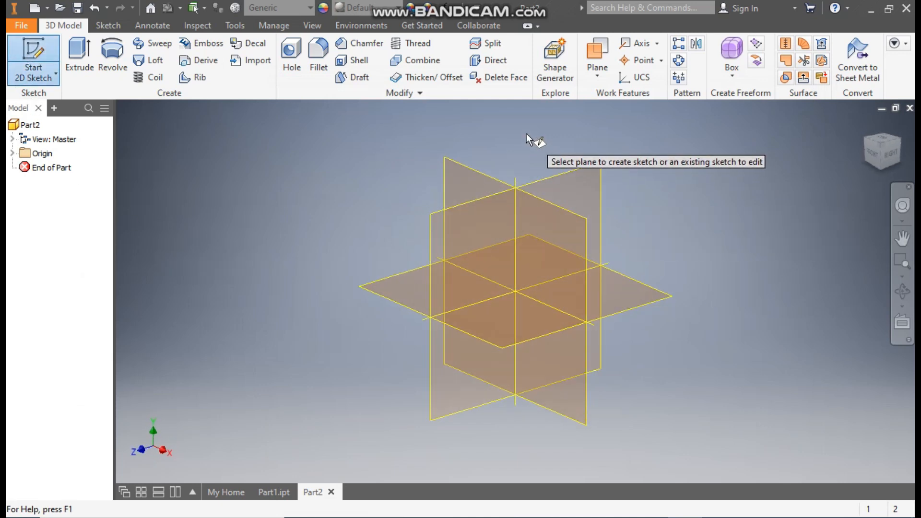
pyautogui.click(390, 277)
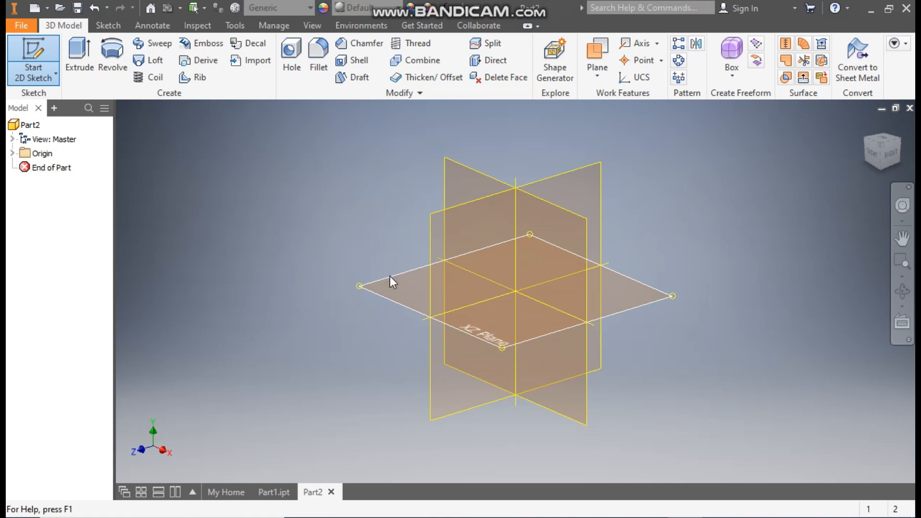
pyautogui.click(896, 126)
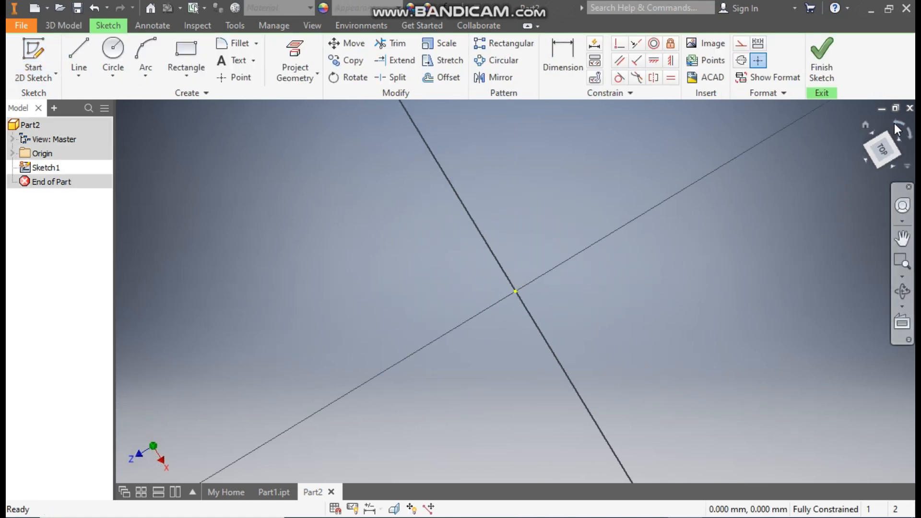
pyautogui.click(188, 77)
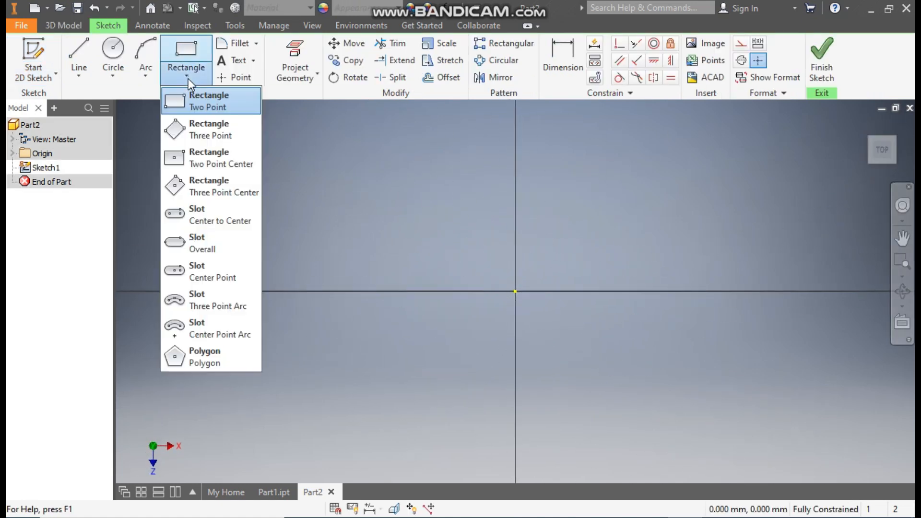
pyautogui.click(218, 352)
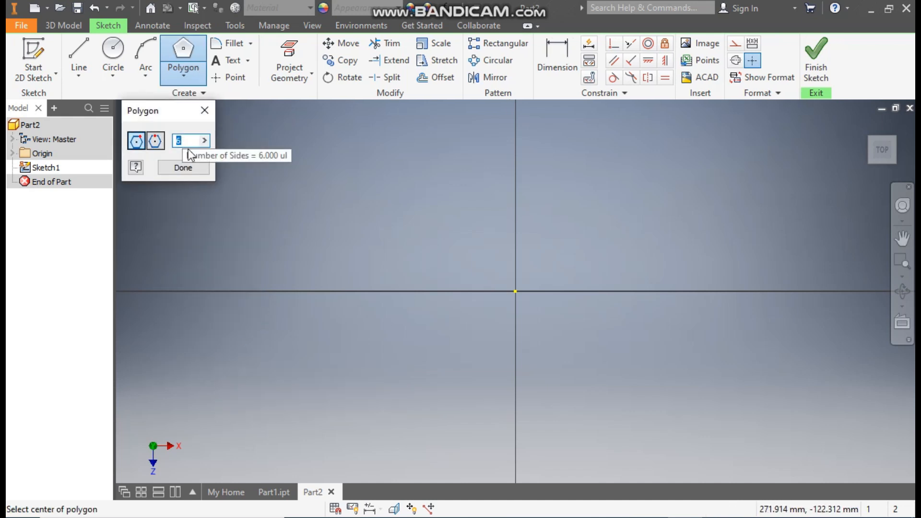
pyautogui.click(515, 292)
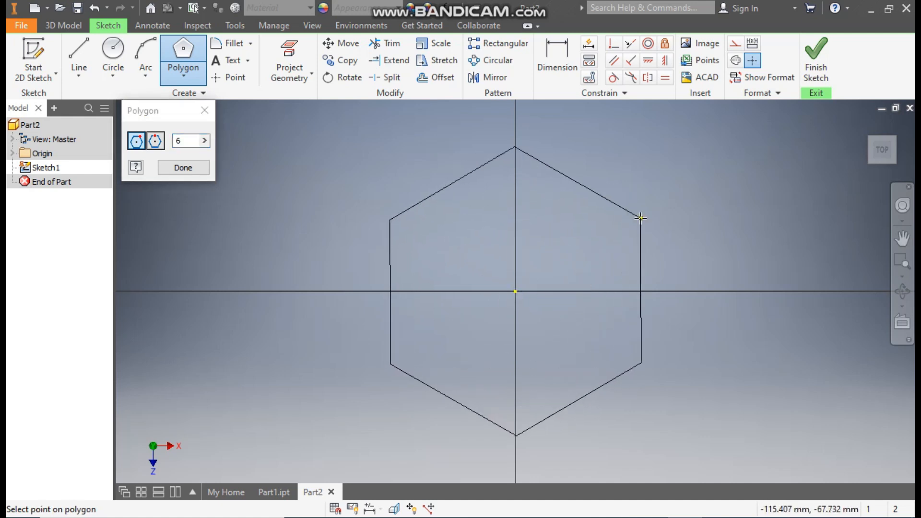
pyautogui.click(641, 217)
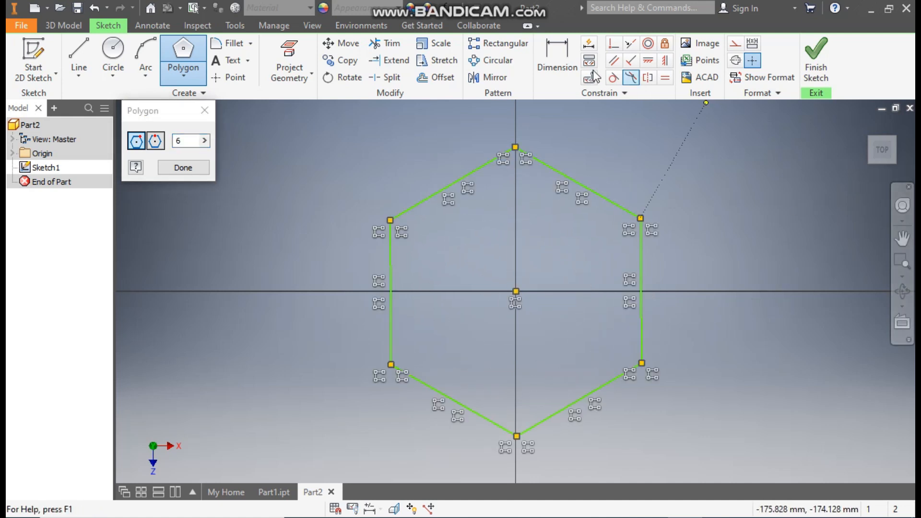
# - Dimension the hexagon's width between its two vertical sides as 100 mm
pyautogui.click(566, 56)
pyautogui.click(641, 265)
pyautogui.click(391, 264)
pyautogui.click(559, 139)
pyautogui.write('100')
pyautogui.press('Return')
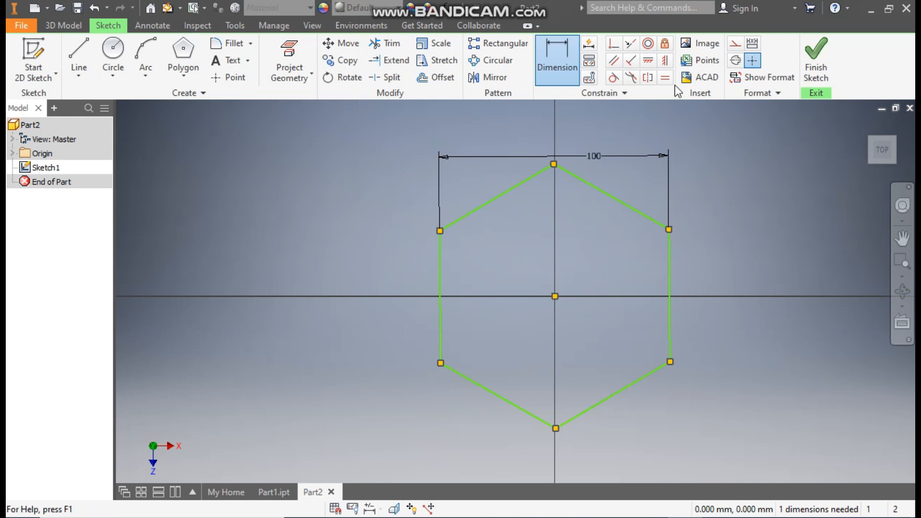
# - Constrain the hexagon's top vertex vertically in line with its centre point and finish the sketch
pyautogui.click(665, 63)
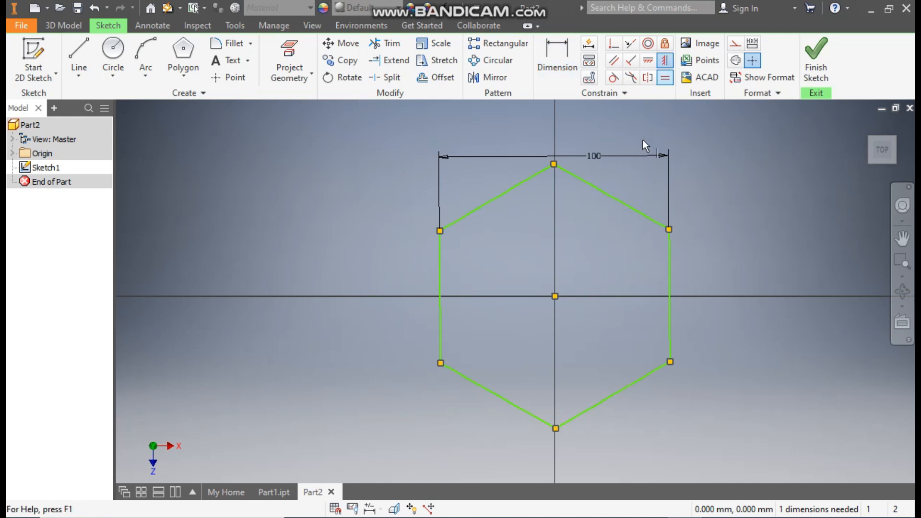
pyautogui.click(554, 164)
pyautogui.click(556, 296)
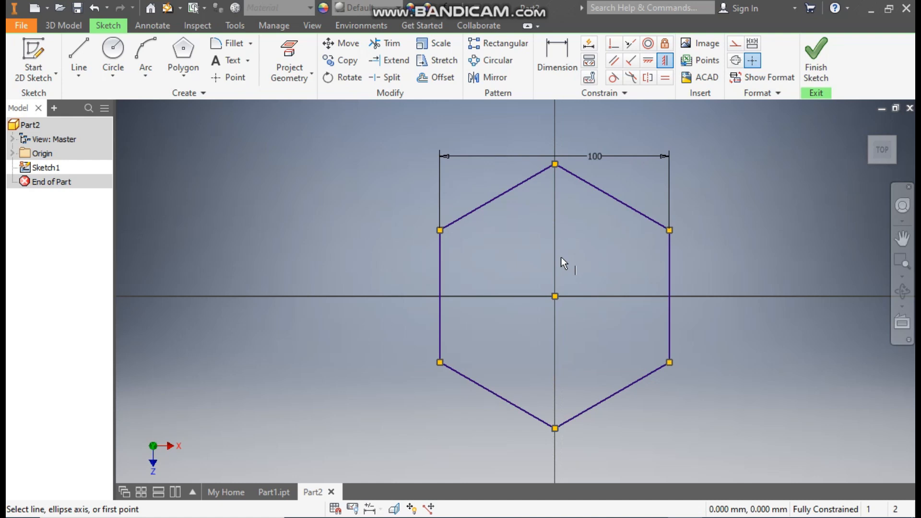
pyautogui.click(816, 57)
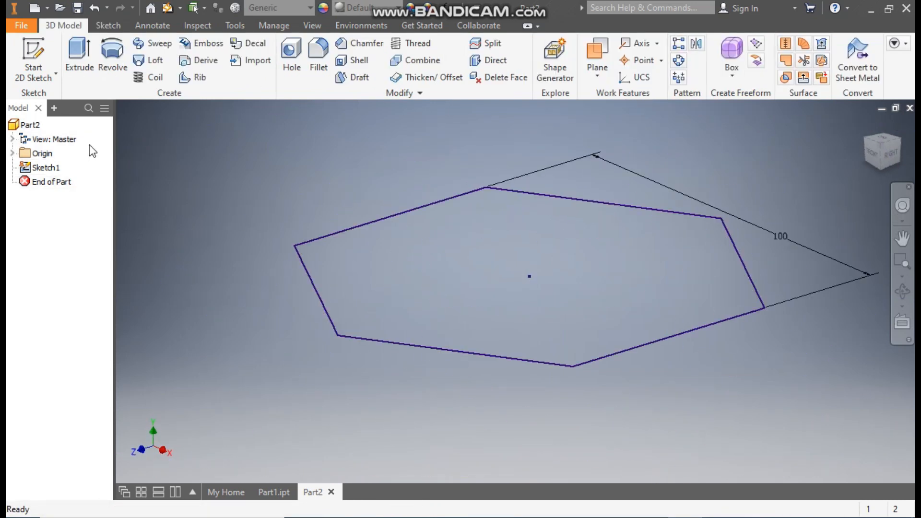
# - Extrude the hexagon profile upward by 15 mm as a solid
pyautogui.click(79, 52)
pyautogui.write('15')
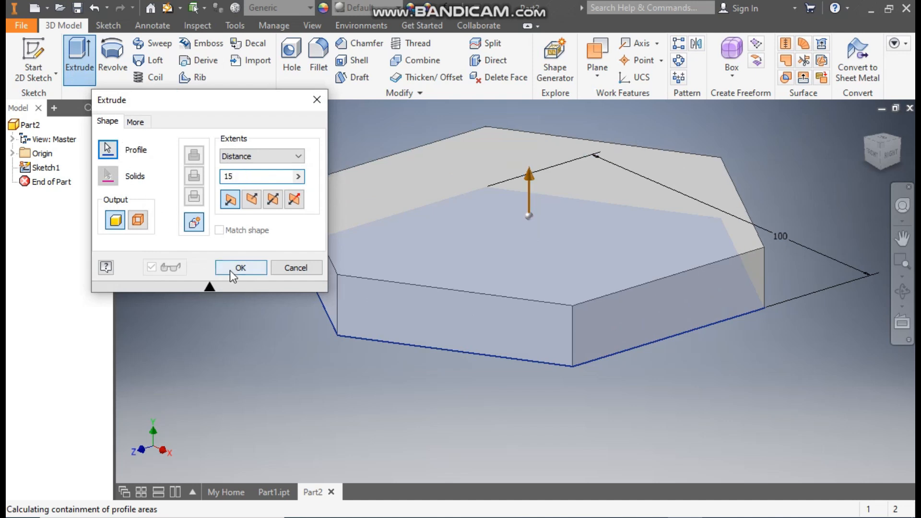
pyautogui.click(231, 270)
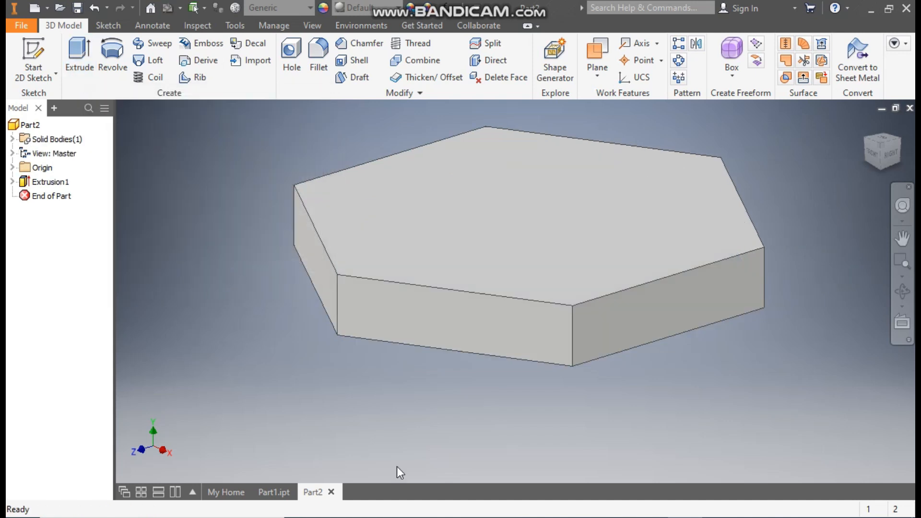
# - Sketch a 40 mm diameter circle centred on the origin on the hexagonal base's top face
pyautogui.click(498, 194)
pyautogui.click(602, 185)
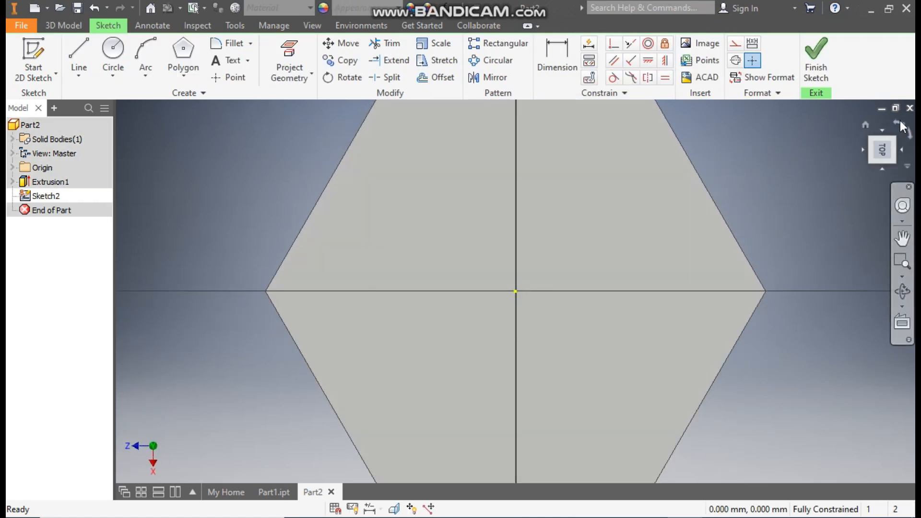
pyautogui.click(900, 125)
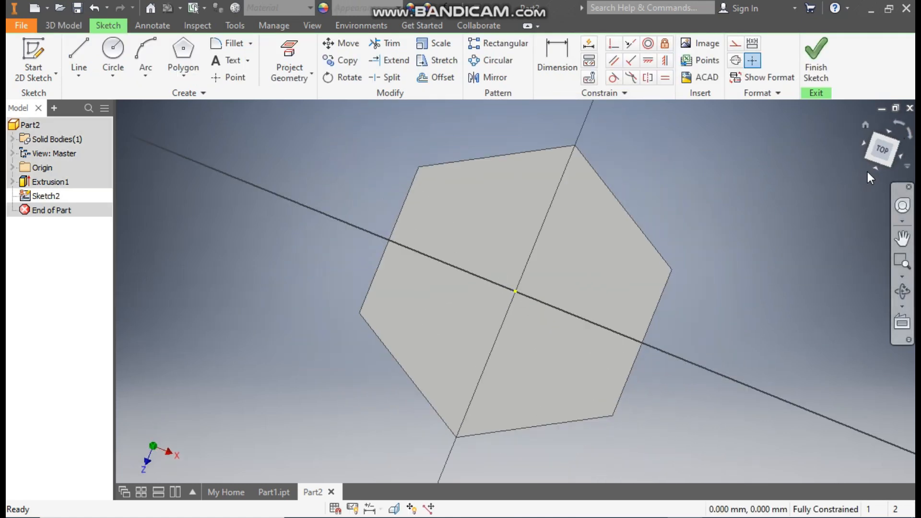
pyautogui.click(116, 52)
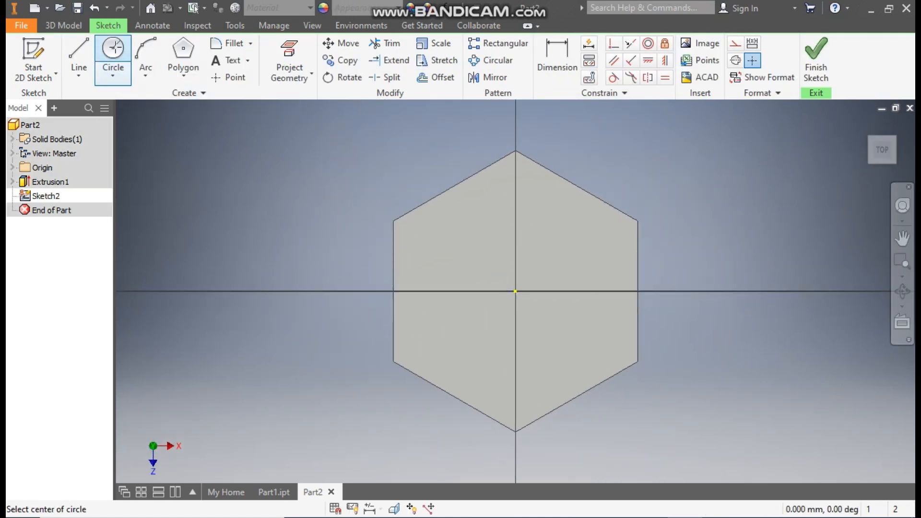
pyautogui.click(515, 291)
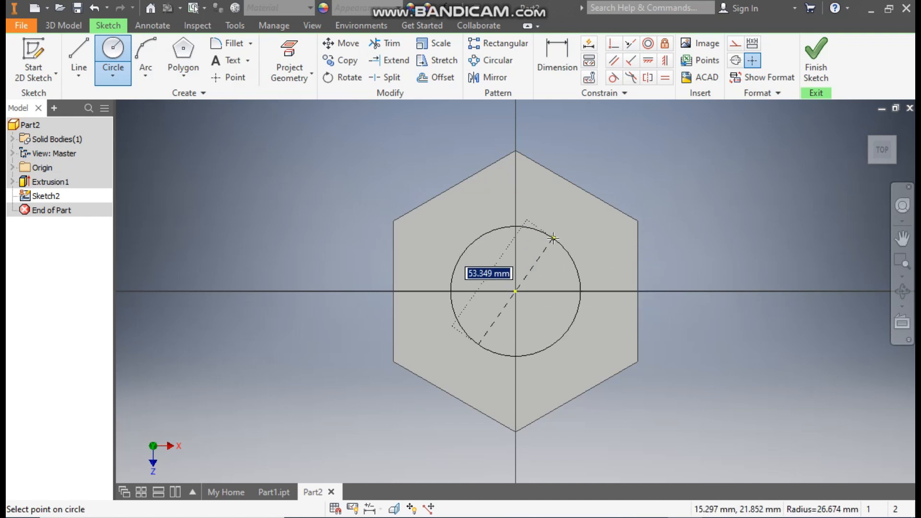
pyautogui.write('40')
pyautogui.press('Return')
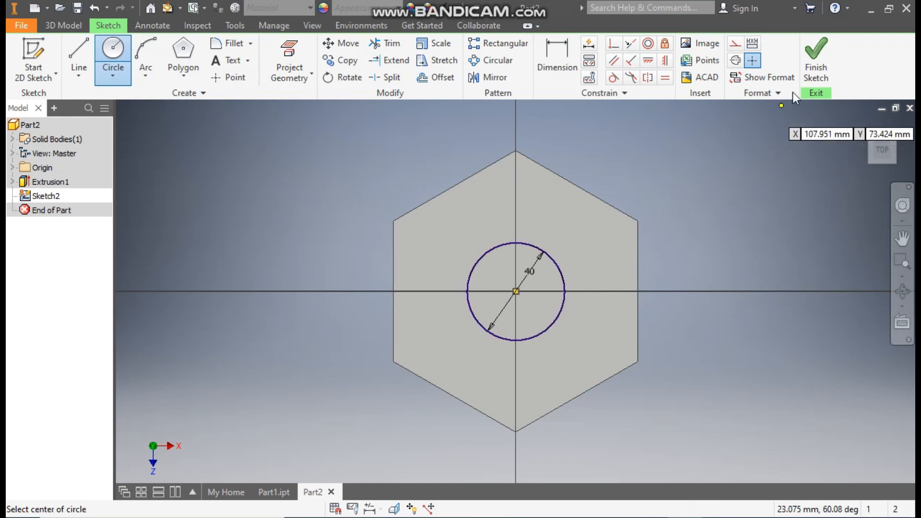
pyautogui.click(813, 61)
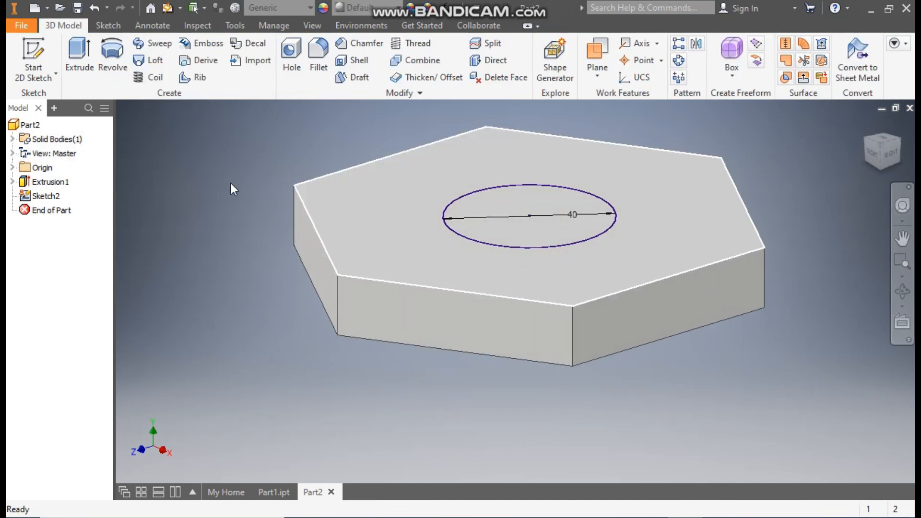
# - Extrude the 40 mm circle upward by 30 mm, joined to the hexagonal base
pyautogui.click(69, 53)
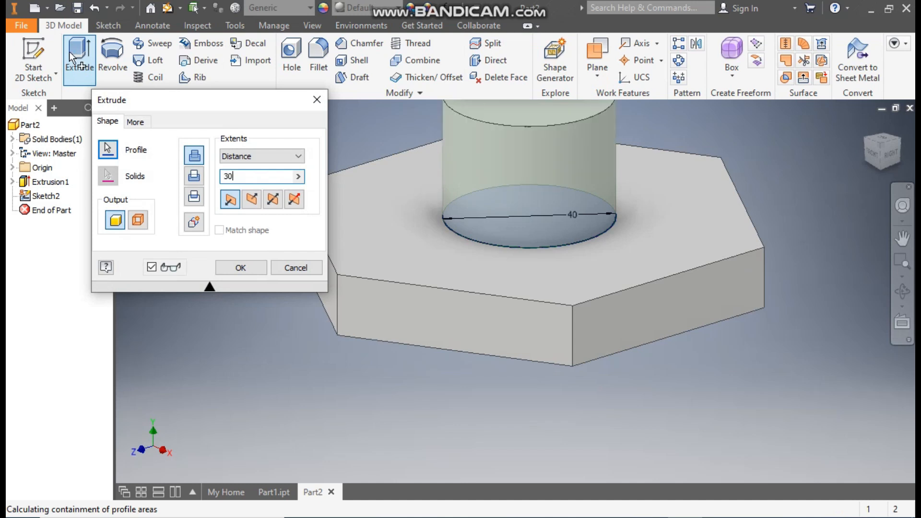
pyautogui.press('Return')
pyautogui.moveTo(277, 206); pyautogui.dragTo(283, 254, button='middle')
pyautogui.scroll(-1, 284, 254)
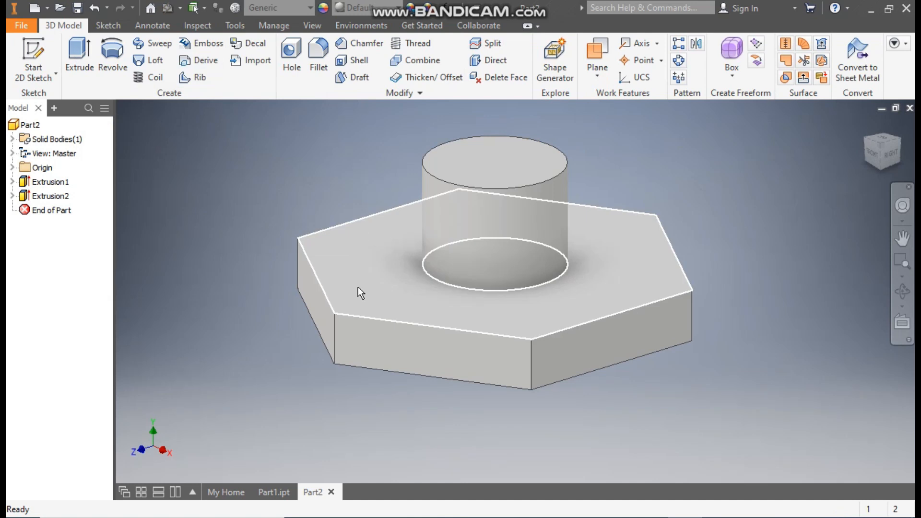
# - Edit the hexagonal base's extrusion and set its distance to 20 mm
pyautogui.doubleClick(54, 185)
pyautogui.write('20')
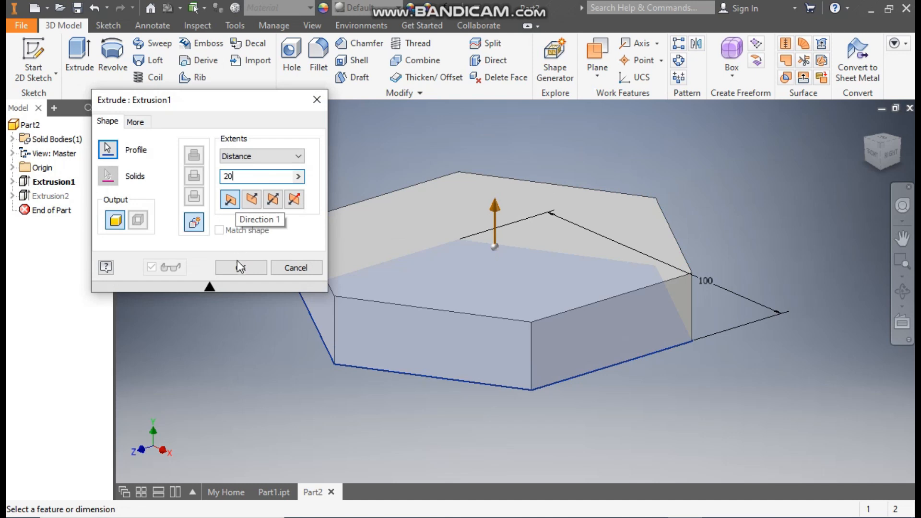
pyautogui.click(239, 267)
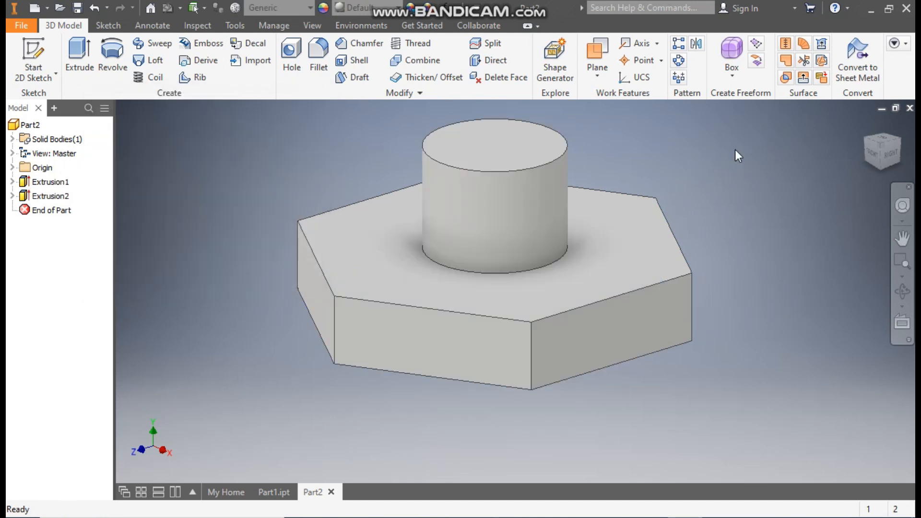
# - Check the layout in Part1, and in Part2 sketch a two-point rectangle on the cylinder's top face, extending past its edge on the +X side
pyautogui.click(280, 492)
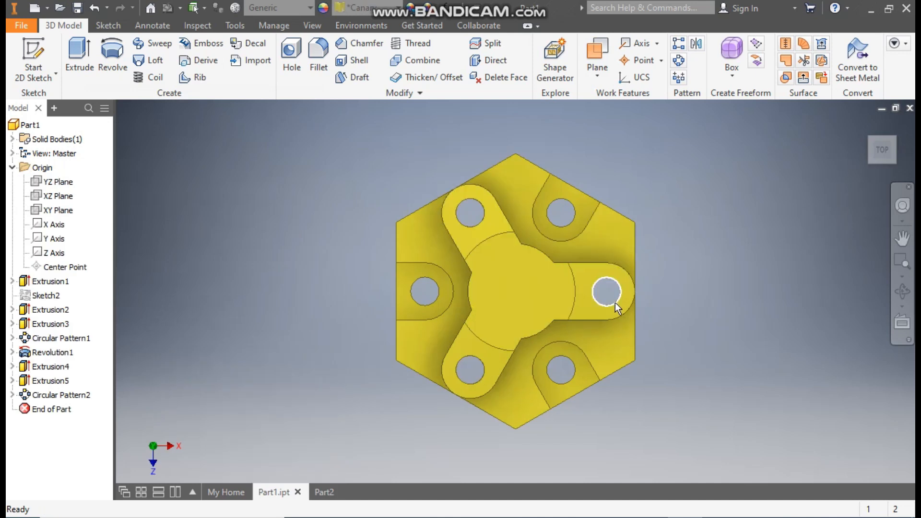
pyautogui.click(319, 492)
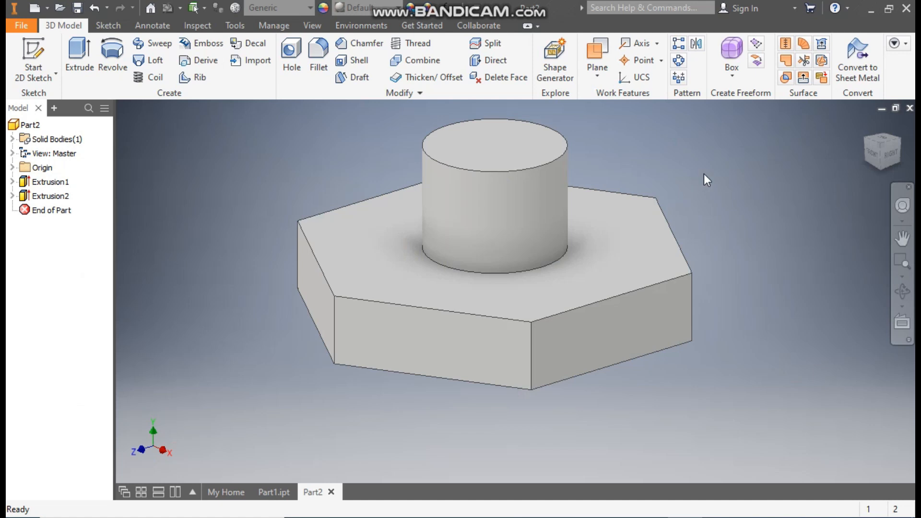
pyautogui.click(521, 137)
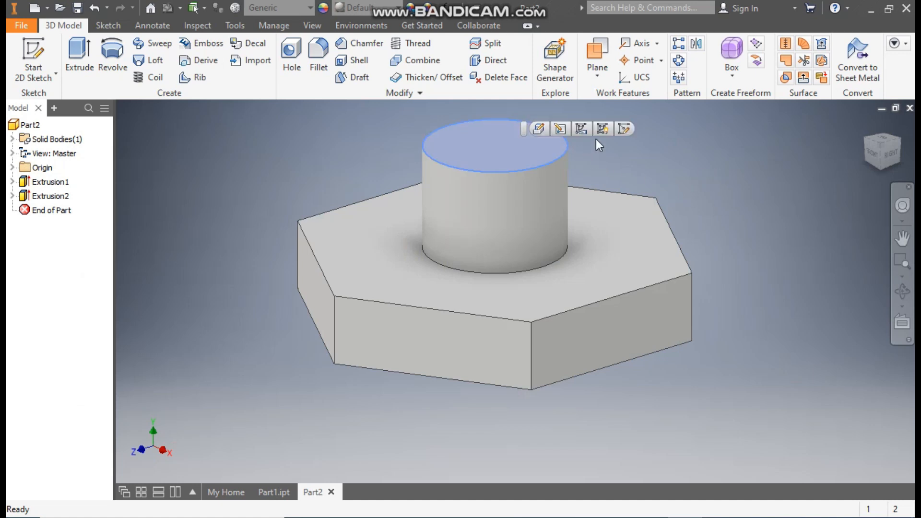
pyautogui.click(628, 138)
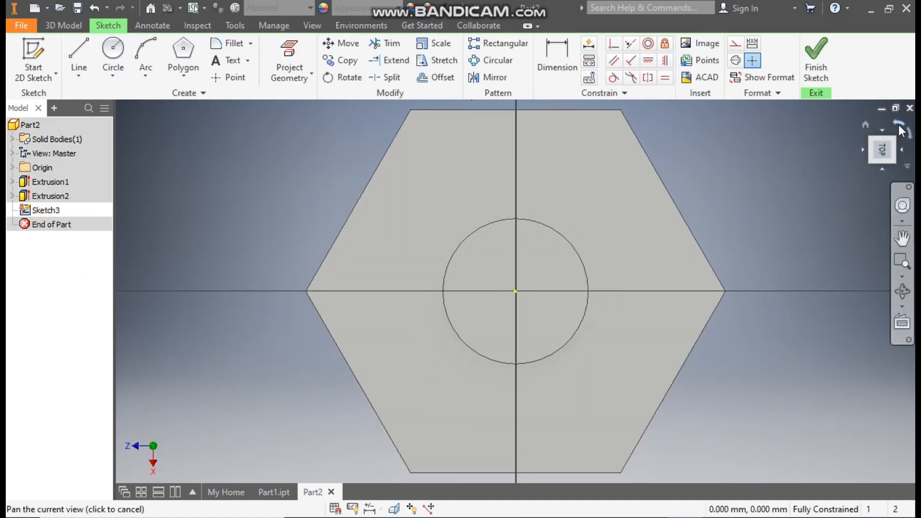
pyautogui.click(900, 128)
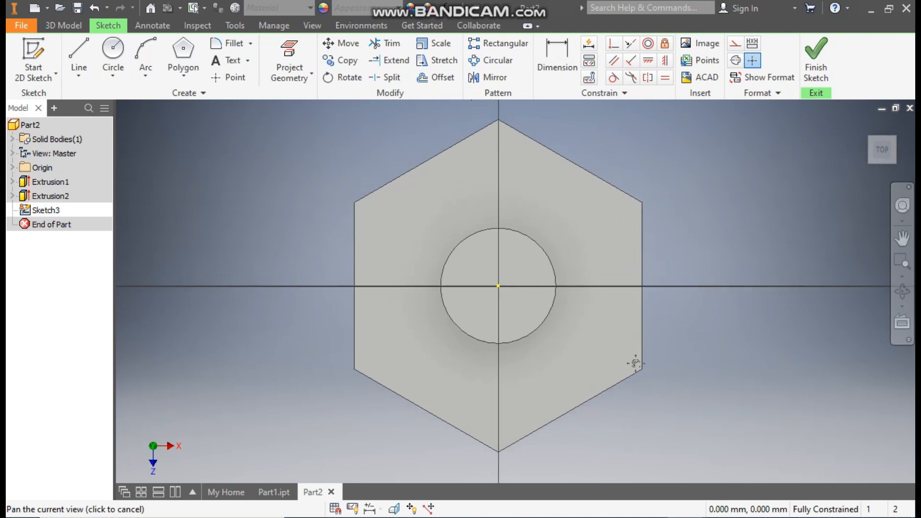
pyautogui.click(188, 74)
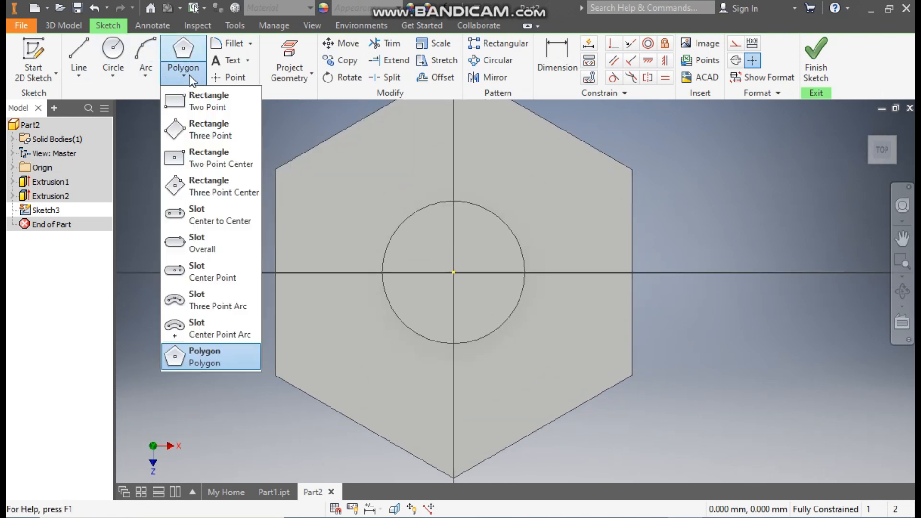
pyautogui.click(208, 107)
pyautogui.click(484, 239)
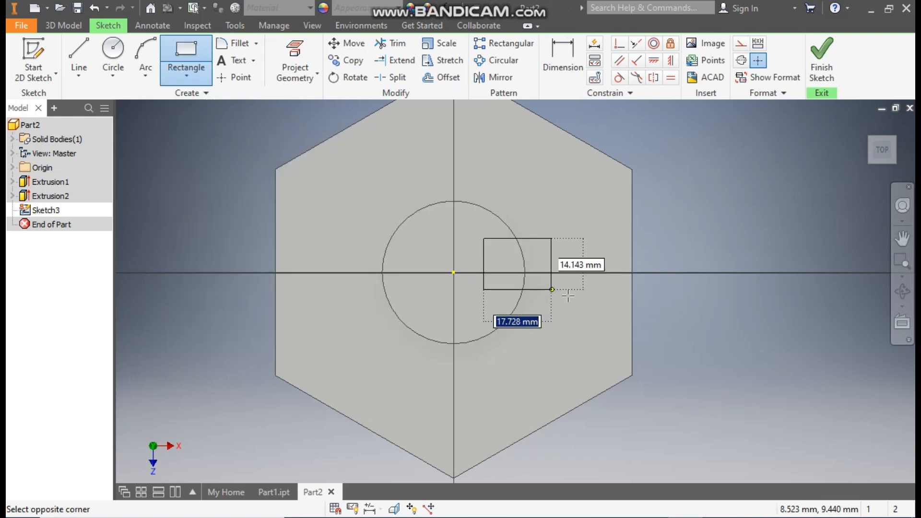
pyautogui.click(594, 307)
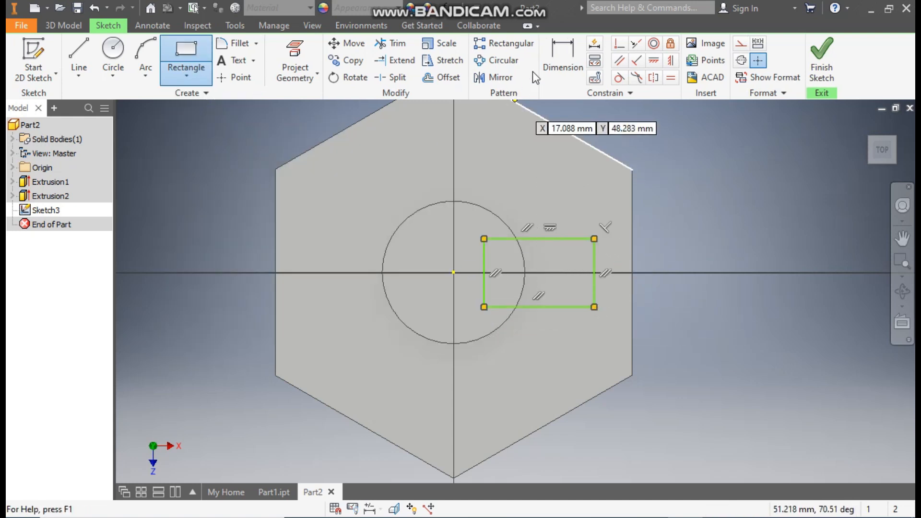
# - Dimension the rectangle's inner vertical side to 24 mm
pyautogui.click(565, 57)
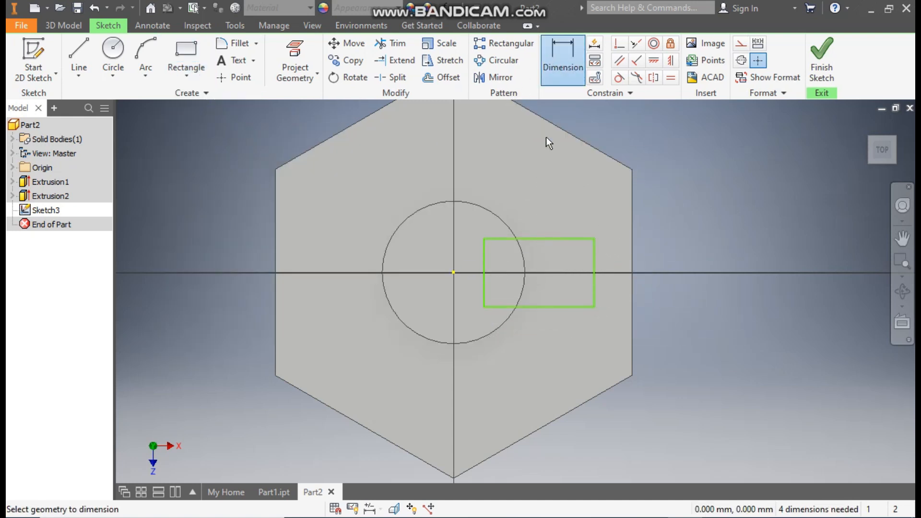
pyautogui.click(485, 265)
pyautogui.click(550, 270)
pyautogui.write('24')
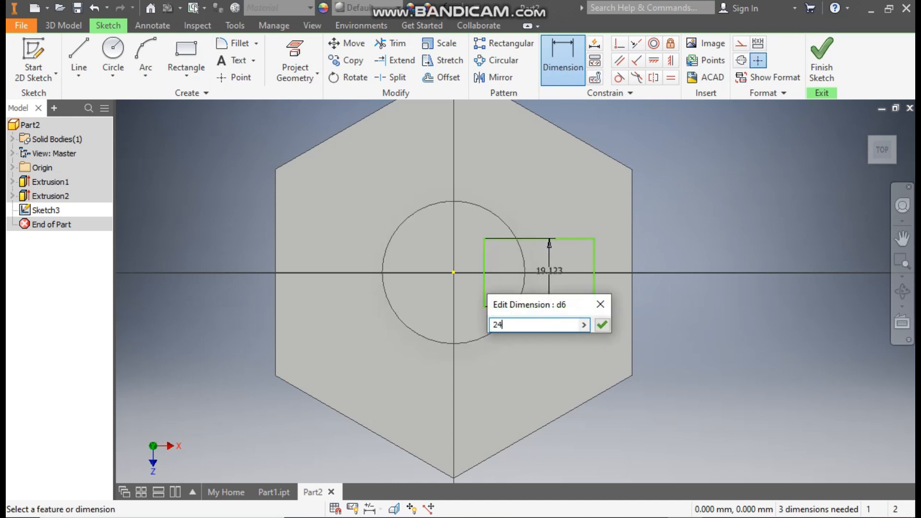
pyautogui.press('Return')
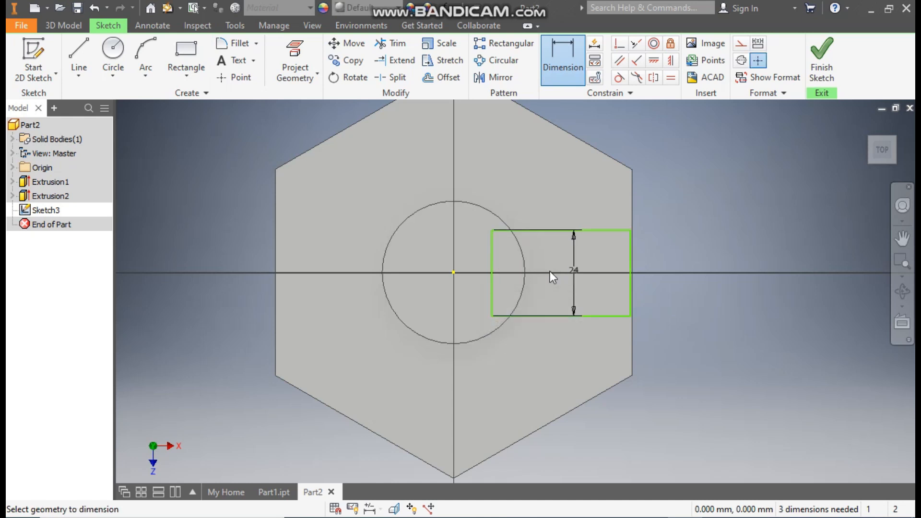
# - Constrain the midpoint of the rectangle's inner side coincident with the origin
pyautogui.click(619, 43)
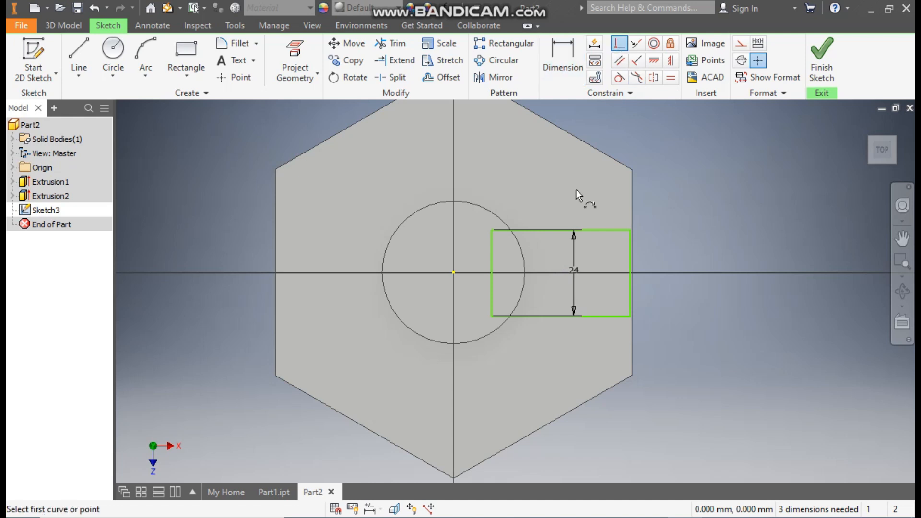
pyautogui.click(493, 273)
pyautogui.click(454, 272)
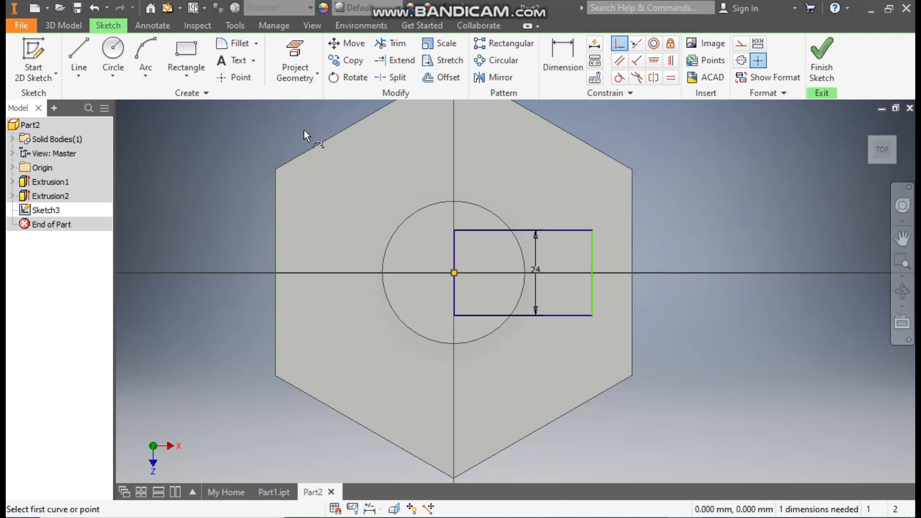
# - Fillet the rectangle's two outer corners with a 12 mm radius to form a rounded arm end
pyautogui.click(238, 45)
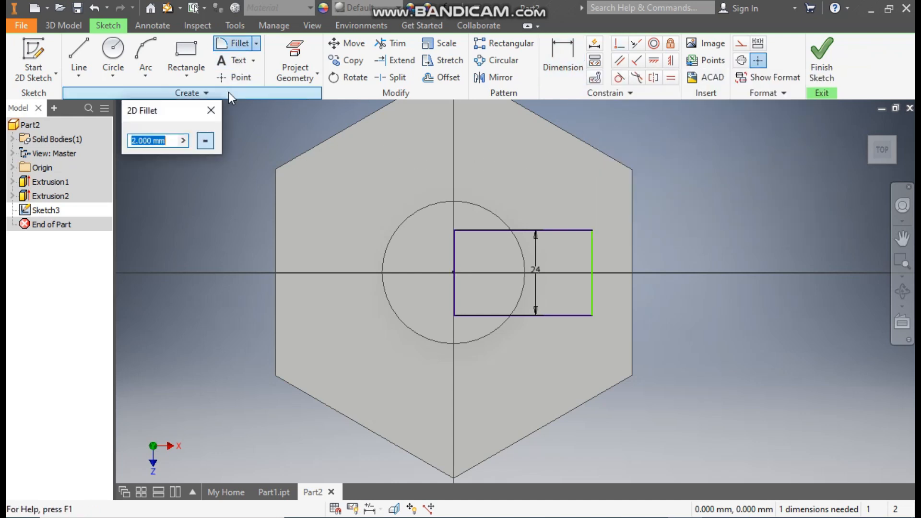
pyautogui.write('12')
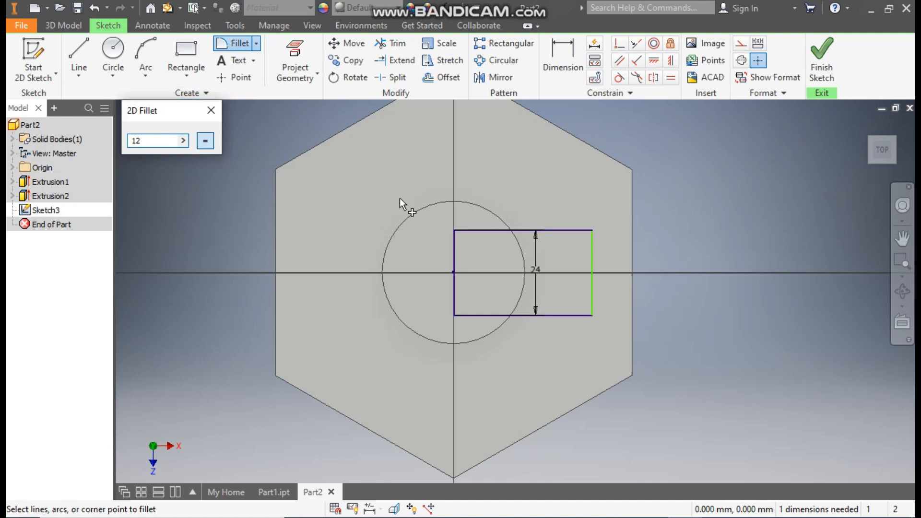
pyautogui.click(558, 232)
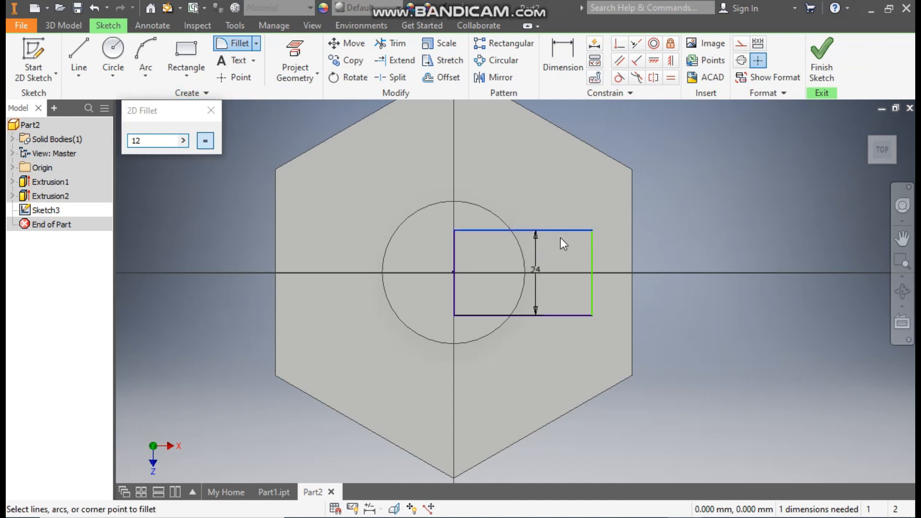
pyautogui.click(591, 254)
pyautogui.click(567, 316)
pyautogui.click(592, 297)
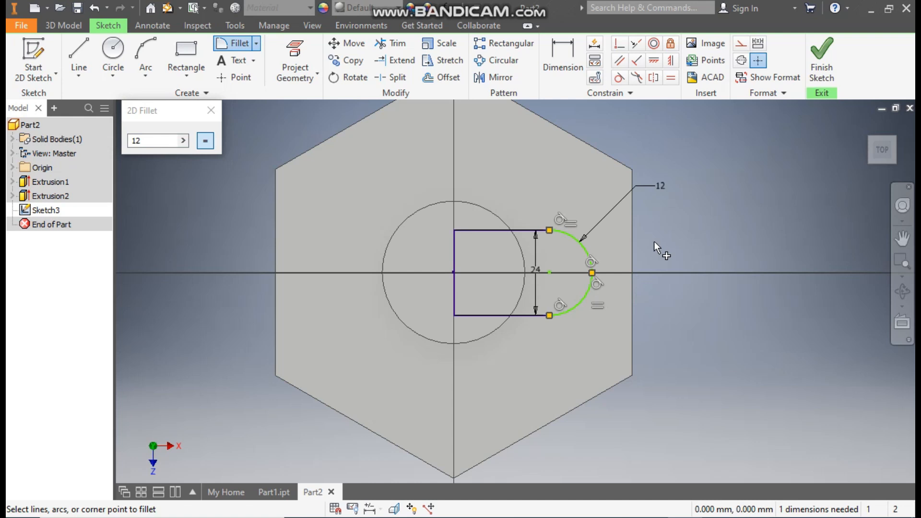
# - Dimension the horizontal distance from the origin to the rounded end's centre as 38 mm and finish the sketch
pyautogui.click(575, 62)
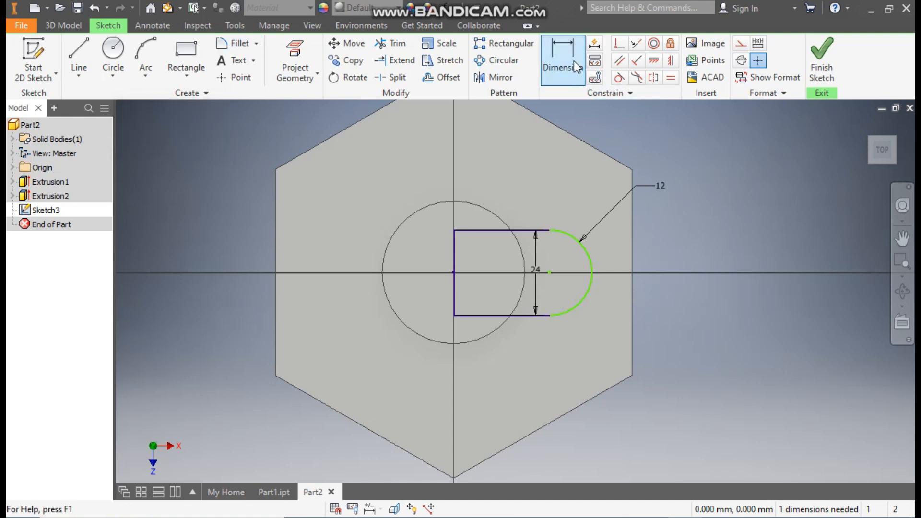
pyautogui.click(451, 273)
pyautogui.click(549, 273)
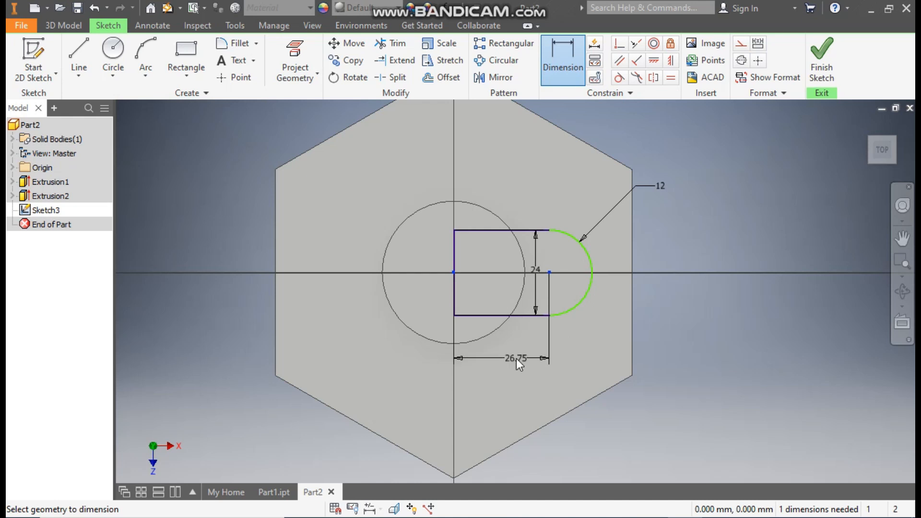
pyautogui.click(516, 359)
pyautogui.write('38')
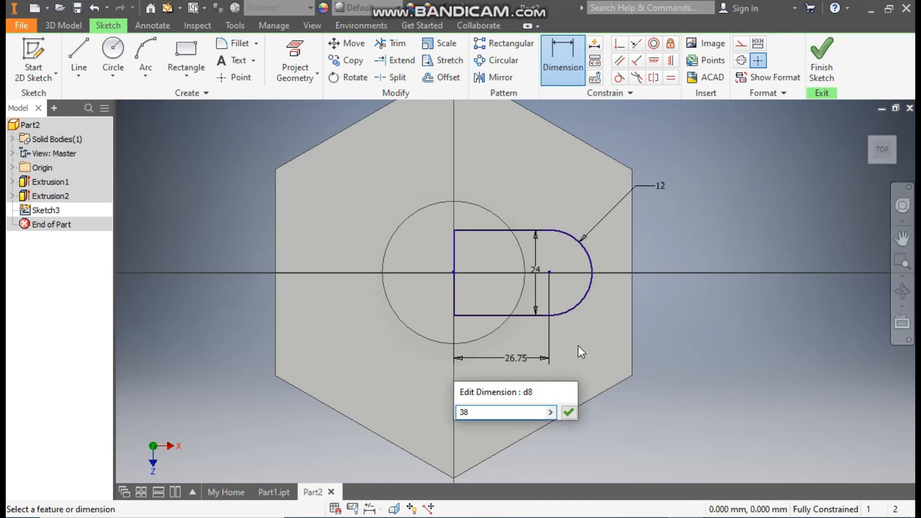
pyautogui.press('Return')
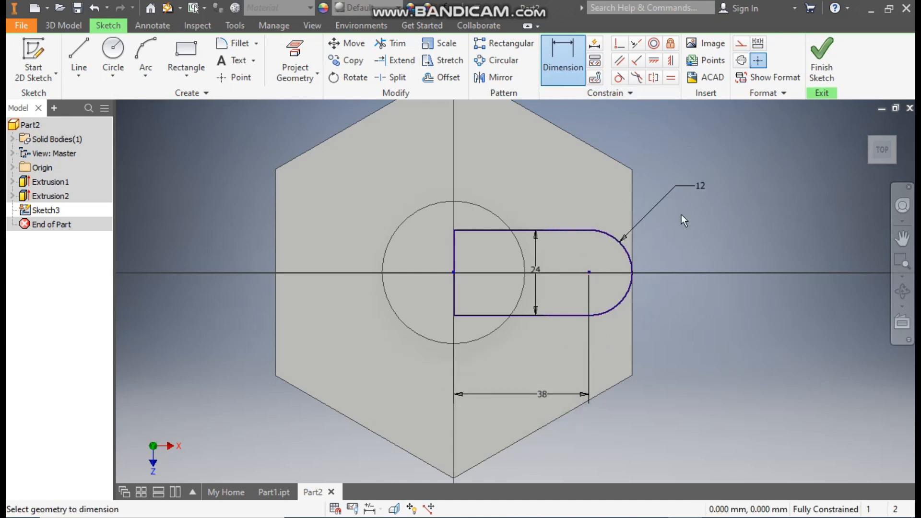
pyautogui.click(830, 66)
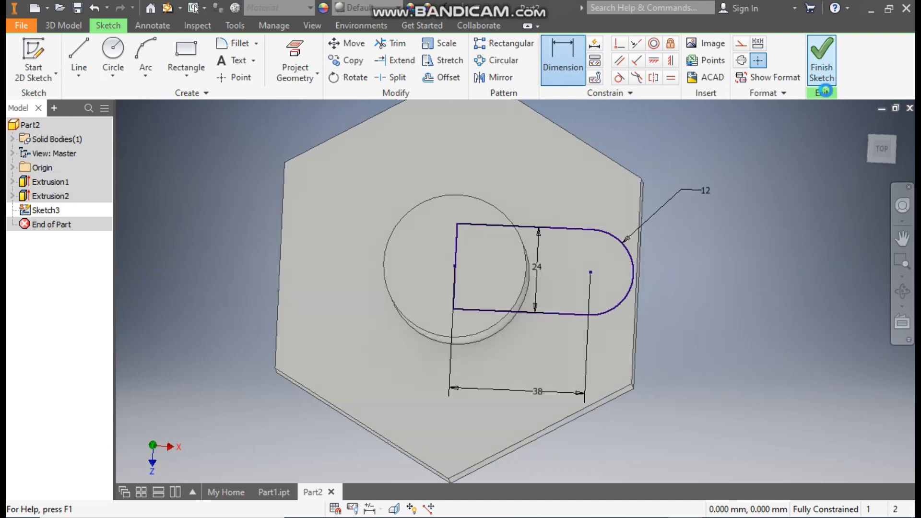
# - Extrude the arm profile 30 mm downward to the hexagonal base, joined to the existing solid
pyautogui.click(79, 56)
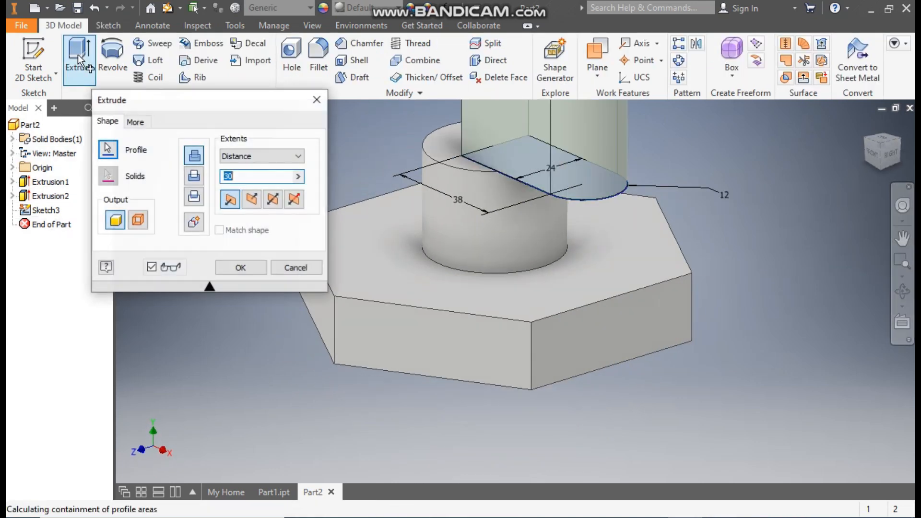
pyautogui.scroll(2, 521, 301)
pyautogui.moveTo(520, 301); pyautogui.dragTo(533, 341, button='middle')
pyautogui.scroll(-1, 534, 343)
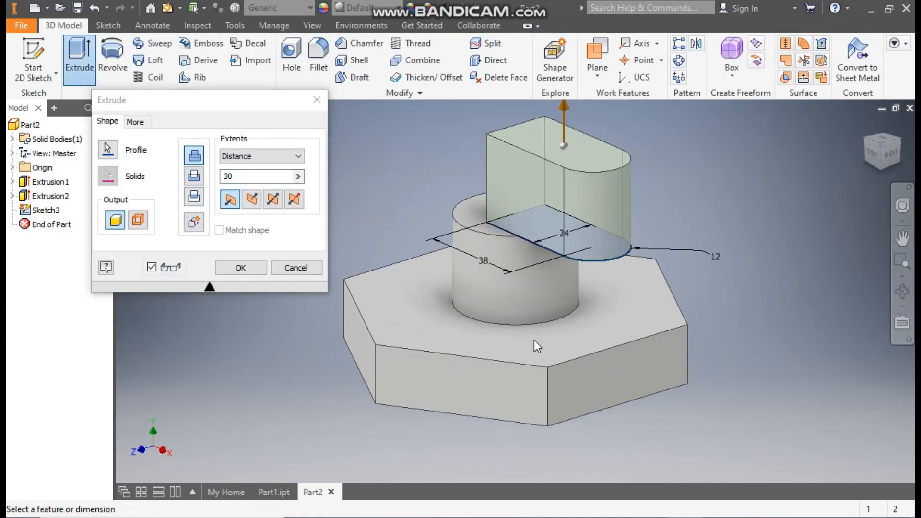
pyautogui.click(251, 198)
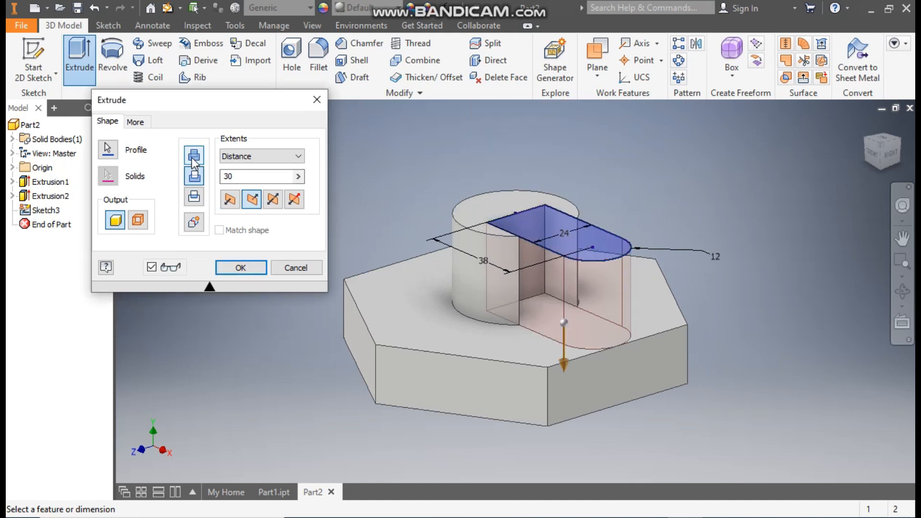
pyautogui.click(193, 159)
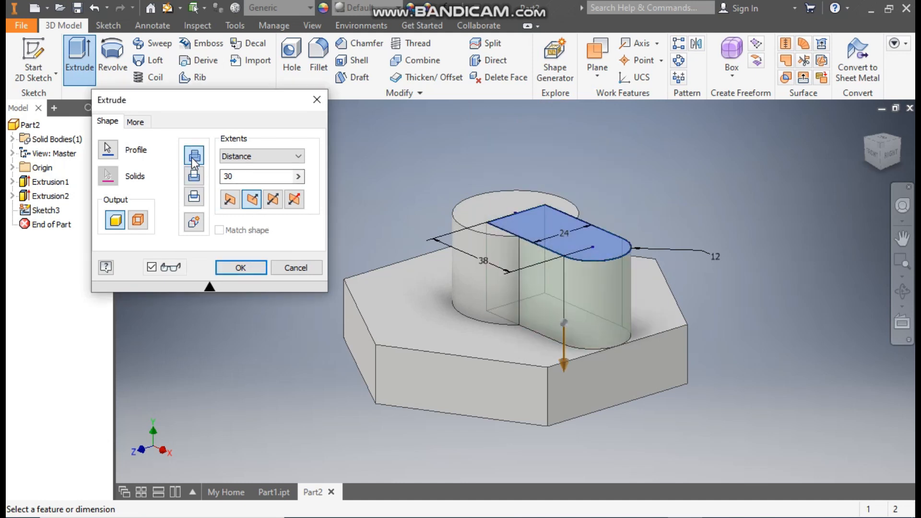
pyautogui.click(241, 270)
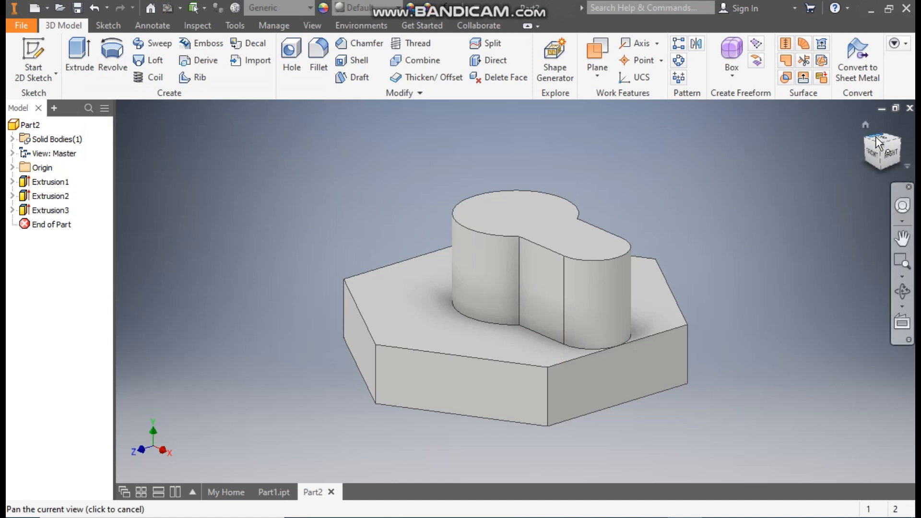
# - Create a circular pattern of the arm extrusion about the central cylinder's axis with 3 occurrences over 360 degrees
pyautogui.click(865, 125)
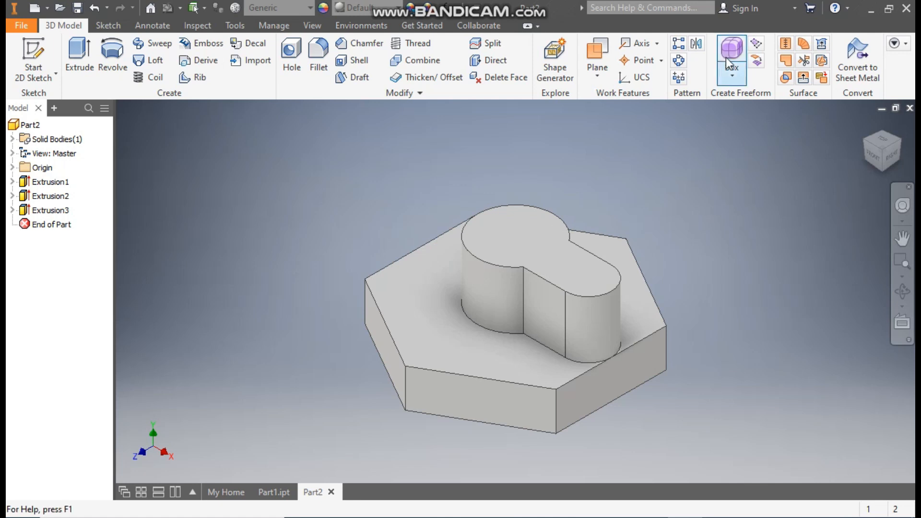
pyautogui.click(680, 61)
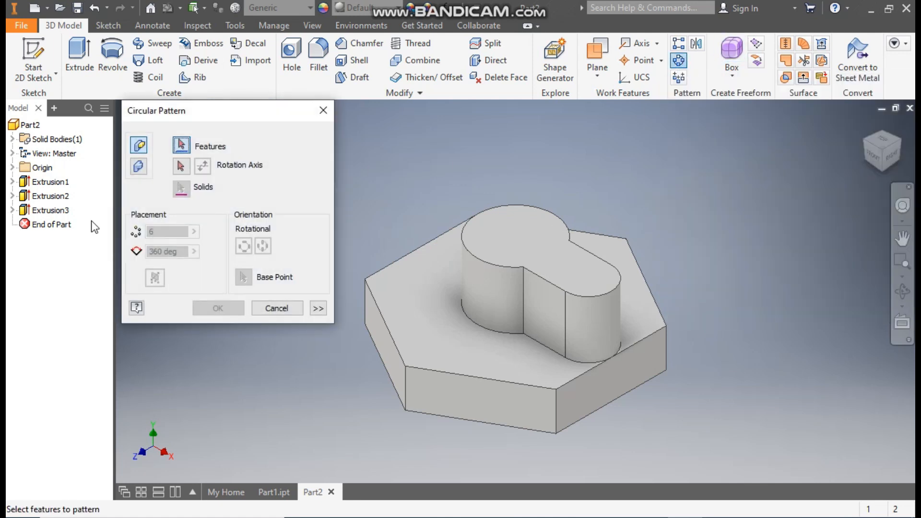
pyautogui.click(50, 211)
pyautogui.click(182, 166)
pyautogui.click(183, 166)
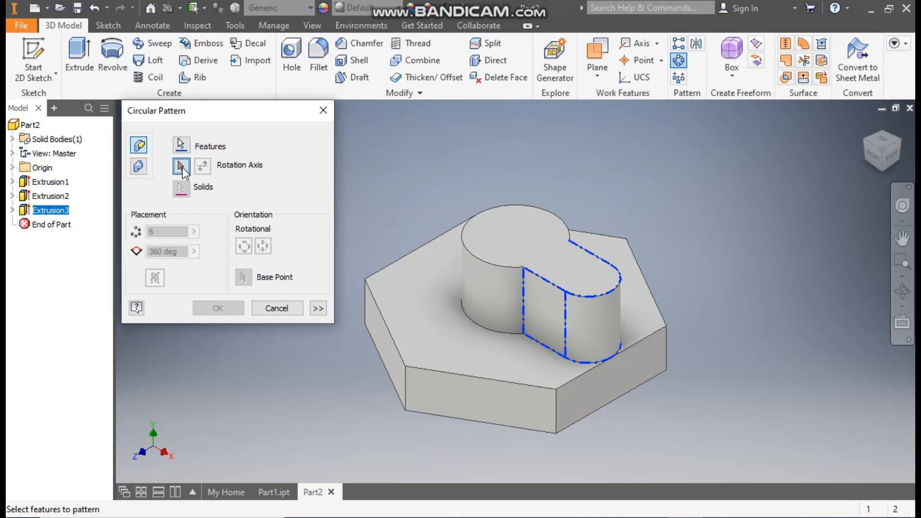
pyautogui.click(480, 287)
pyautogui.moveTo(166, 230); pyautogui.dragTo(143, 233)
pyautogui.write('3')
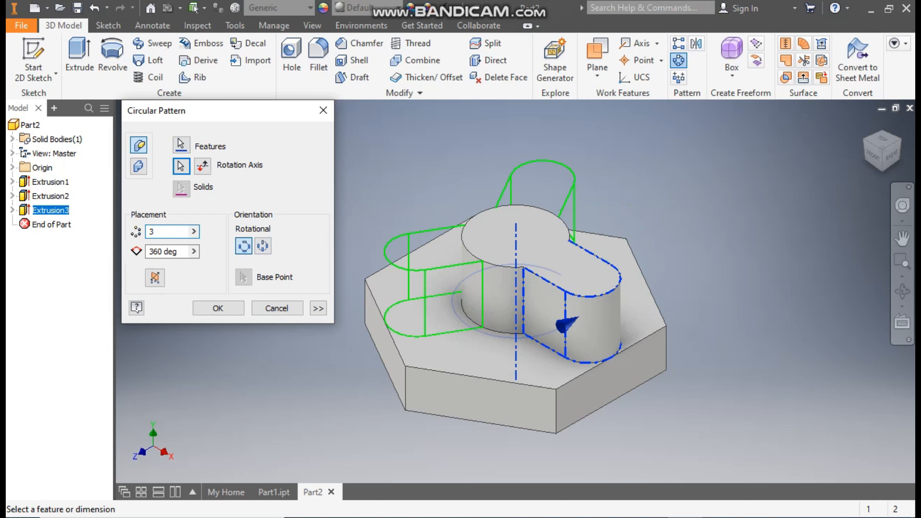
pyautogui.click(217, 307)
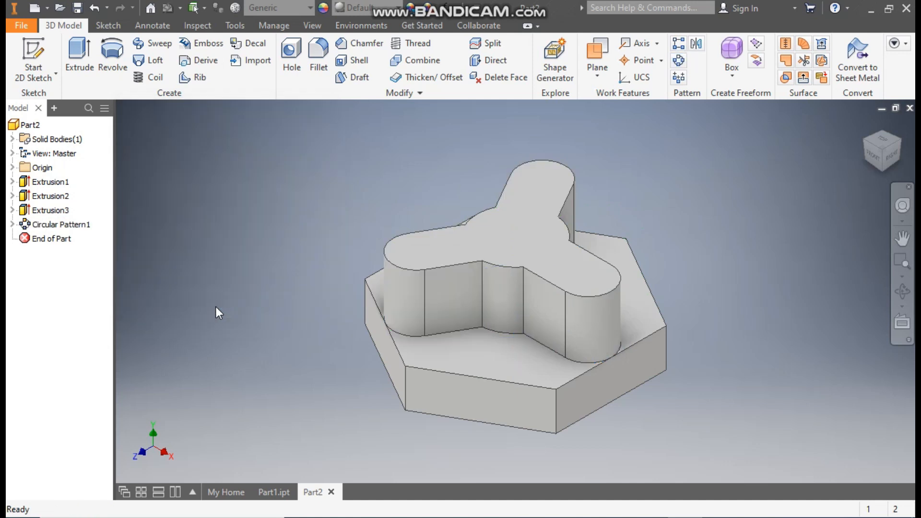
# - Start a sketch on the arms' top face and draw a 12 mm diameter circle centred on the +X arm's rounded end
pyautogui.click(543, 199)
pyautogui.click(644, 188)
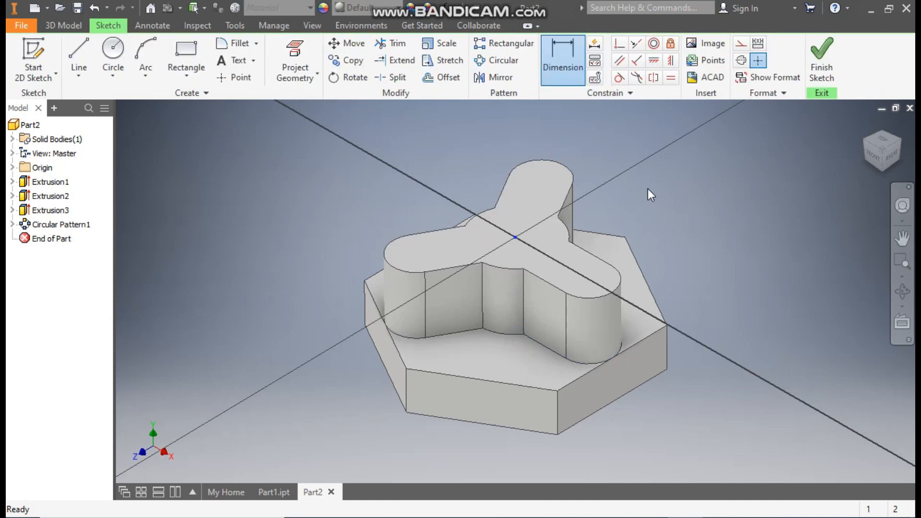
pyautogui.click(114, 52)
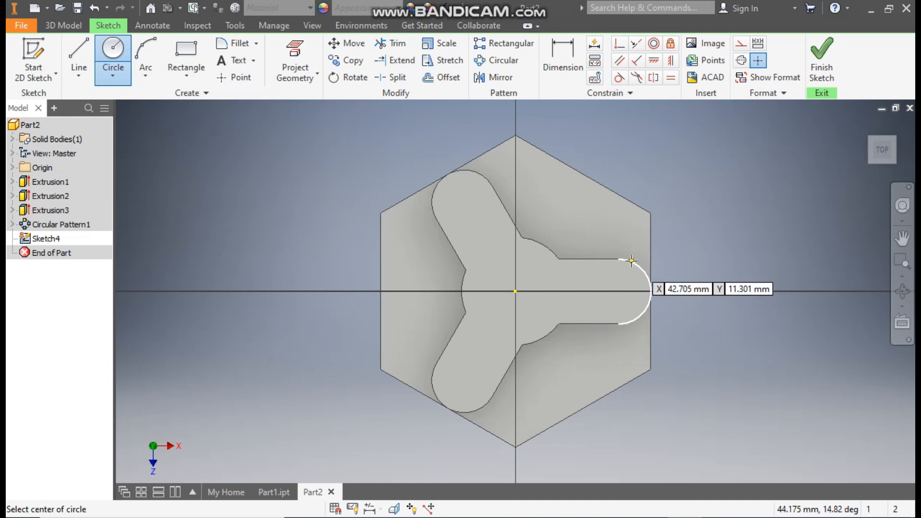
pyautogui.click(619, 292)
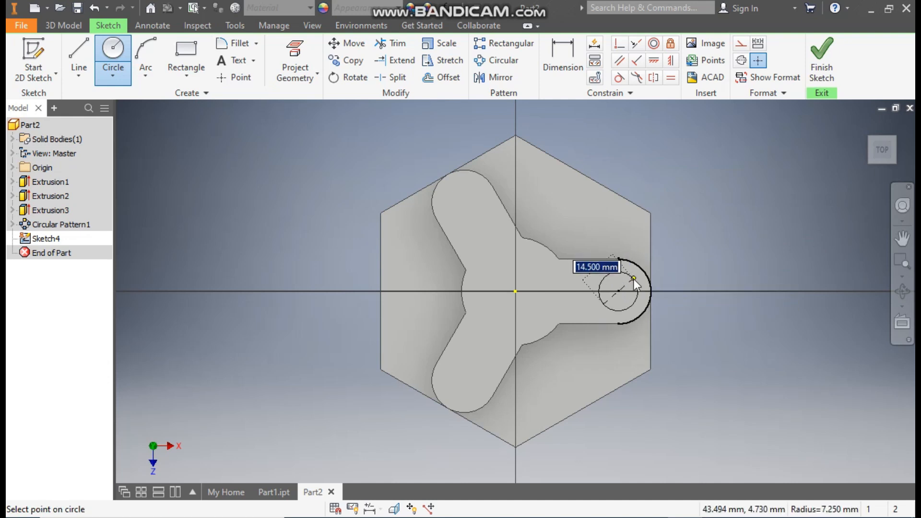
pyautogui.write('12')
pyautogui.press('Return')
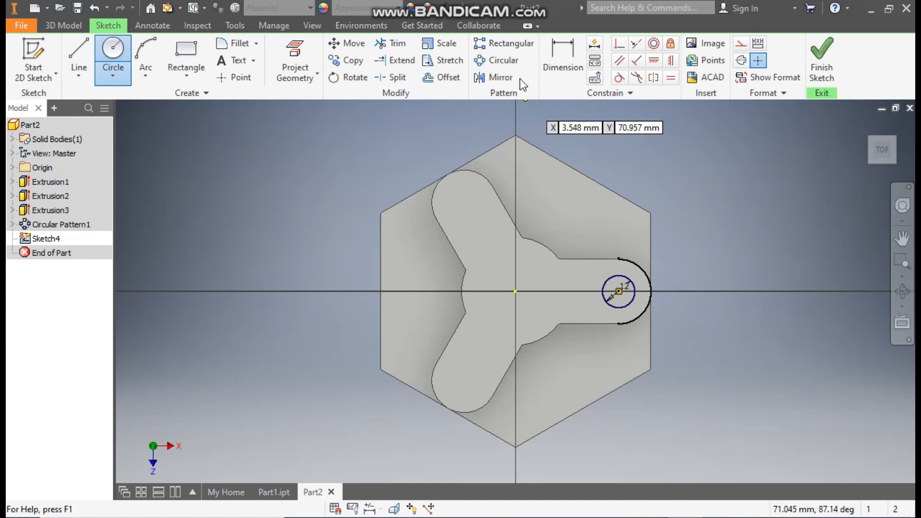
pyautogui.click(509, 63)
pyautogui.click(621, 277)
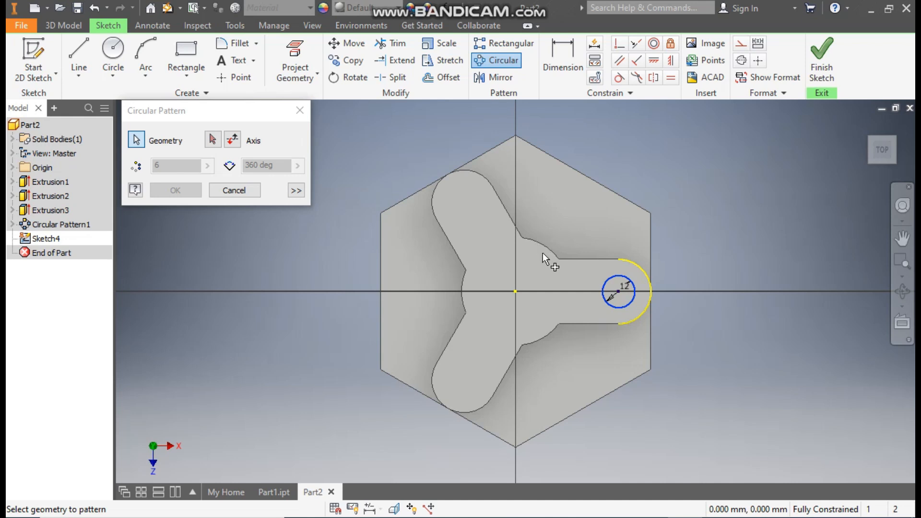
pyautogui.click(298, 113)
# - Project the central cylinder's arc edge, circular-pattern the 12 mm circle about it with 6 occurrences over 360 degrees, and finish the sketch
pyautogui.click(290, 49)
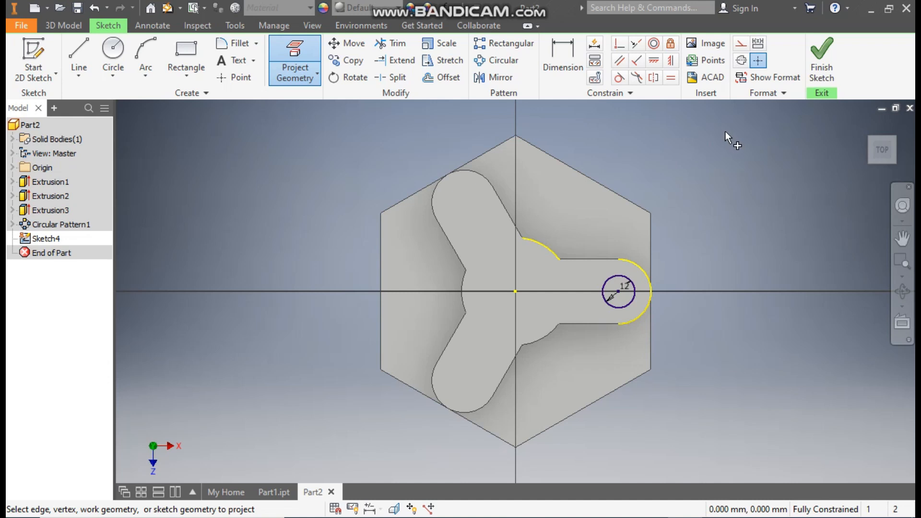
pyautogui.click(498, 59)
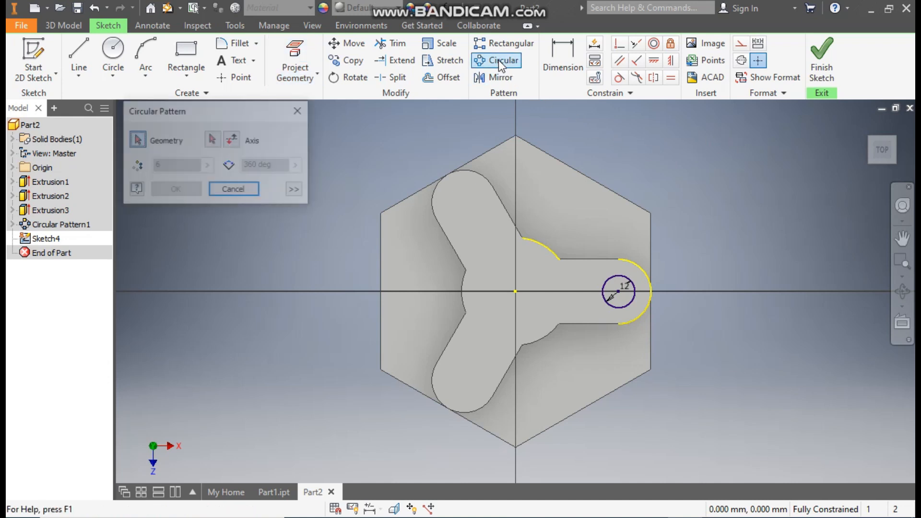
pyautogui.click(212, 140)
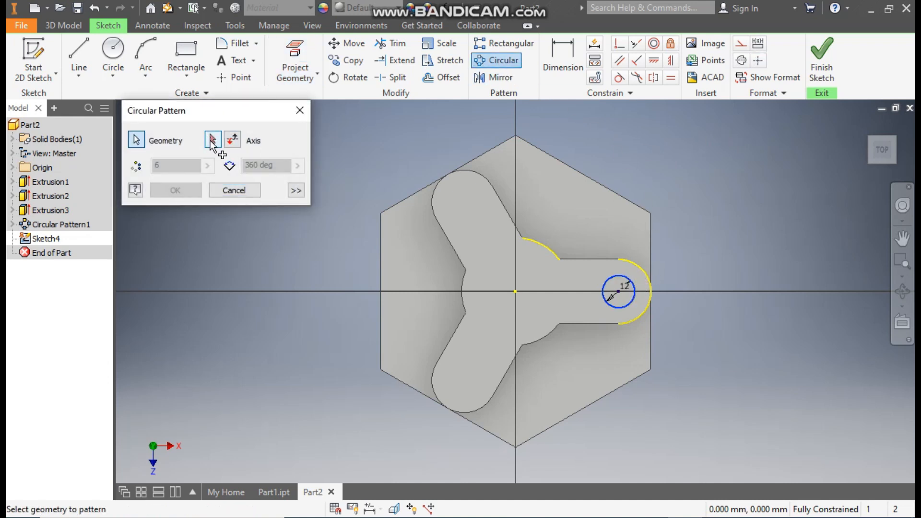
pyautogui.click(535, 242)
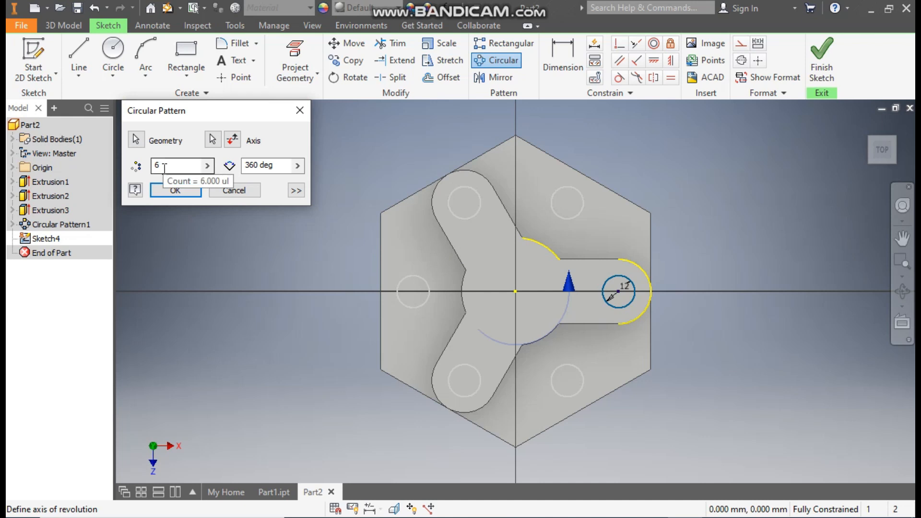
pyautogui.click(166, 191)
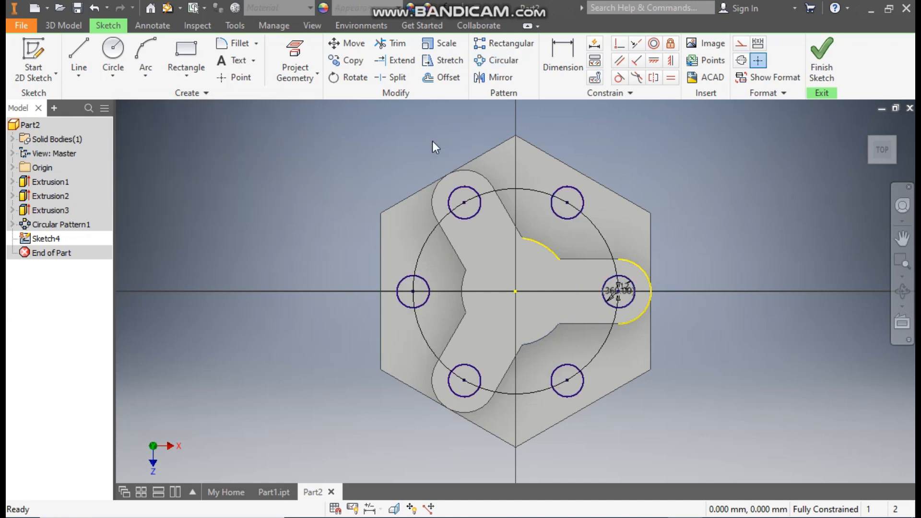
pyautogui.click(822, 60)
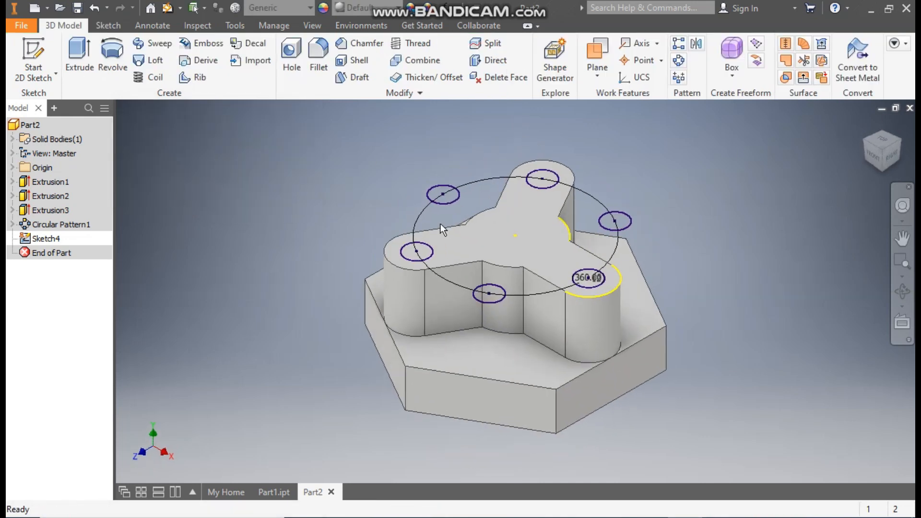
# - Extrude the six patterned 12 mm circles as a cut through all, down through the arms and hexagonal base
pyautogui.click(78, 58)
pyautogui.moveTo(707, 123)
pyautogui.mouseDown()
pyautogui.moveTo(381, 310)
pyautogui.moveTo(295, 343)
pyautogui.mouseUp()
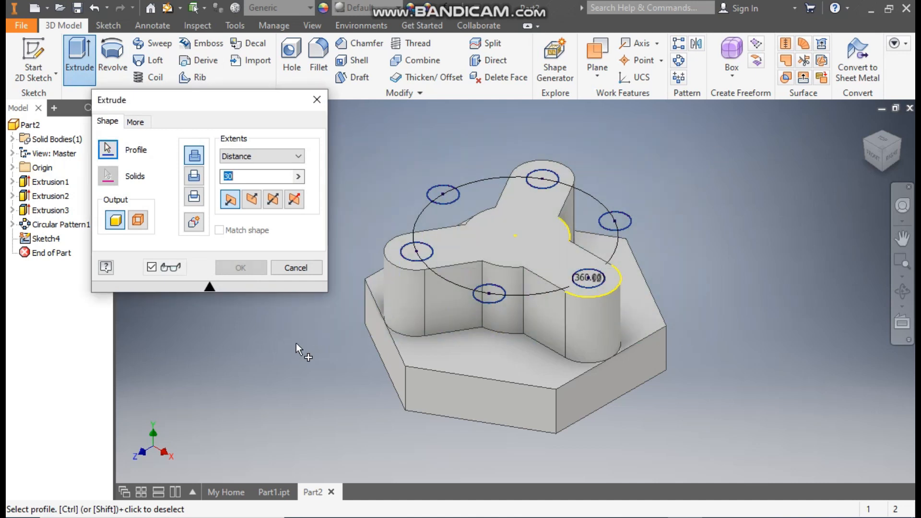
pyautogui.click(194, 176)
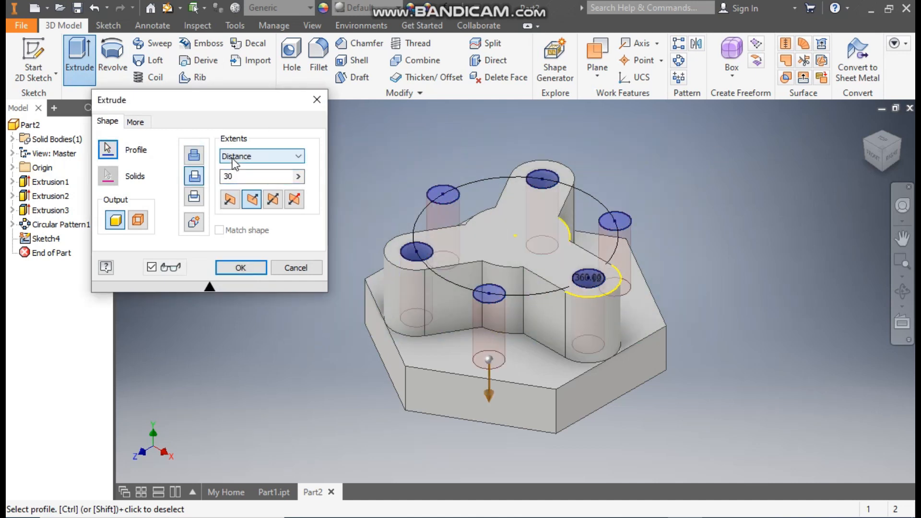
pyautogui.click(235, 157)
pyautogui.click(235, 206)
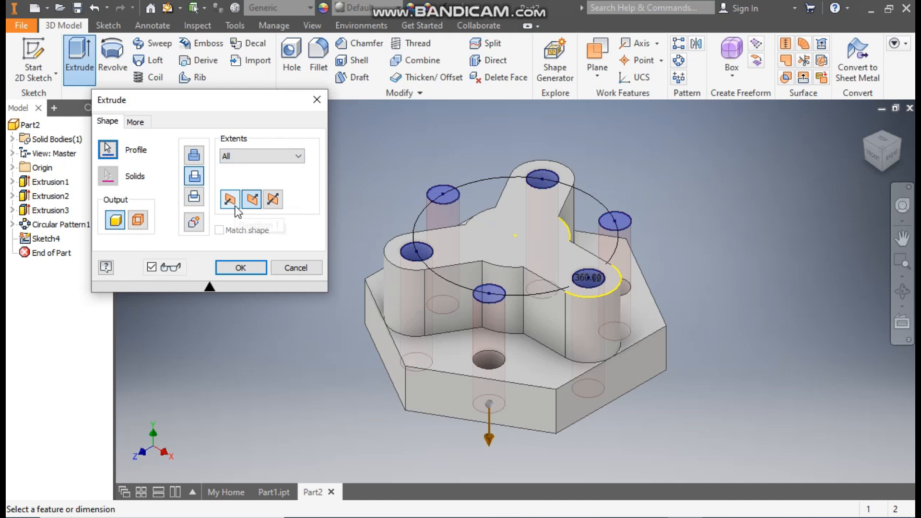
pyautogui.click(241, 268)
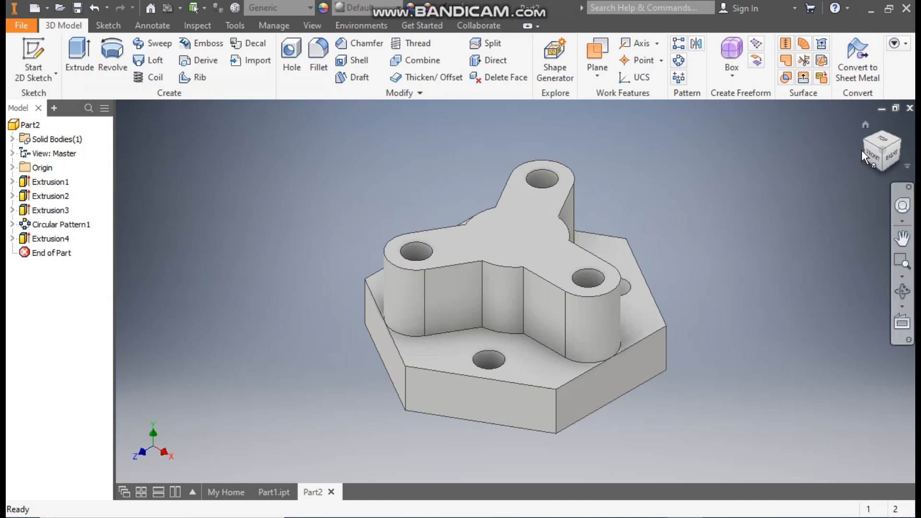
# - Compare the new part with the finished Part1 model from the top, home and front views, examining the sloped arm ends, and return to Part2
pyautogui.click(882, 142)
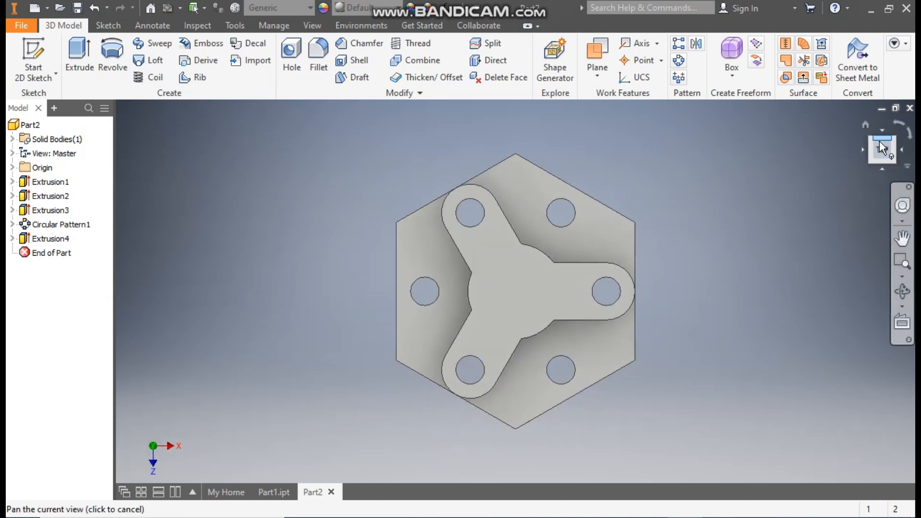
pyautogui.click(270, 491)
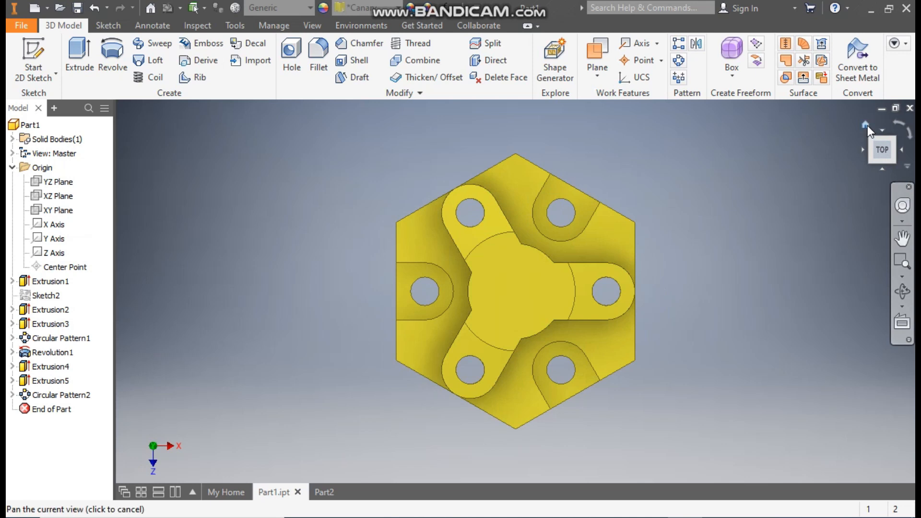
pyautogui.click(867, 125)
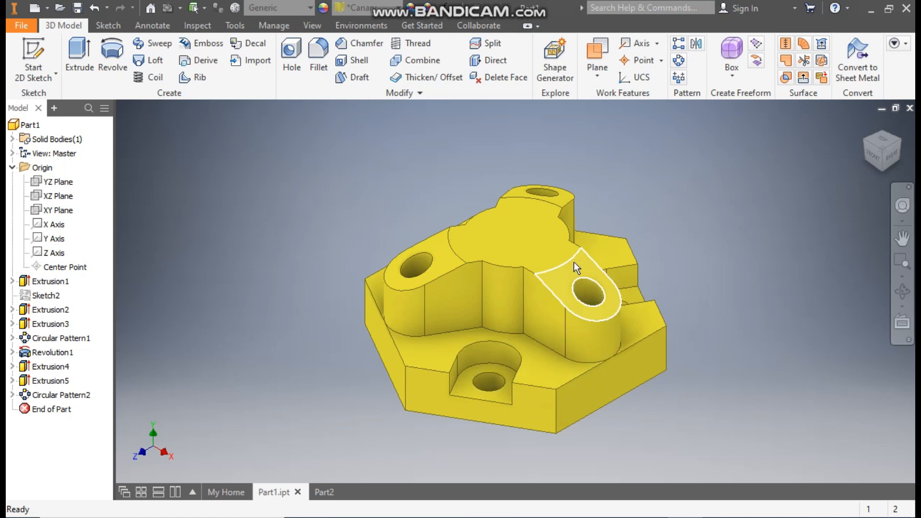
pyautogui.moveTo(868, 157); pyautogui.dragTo(871, 156)
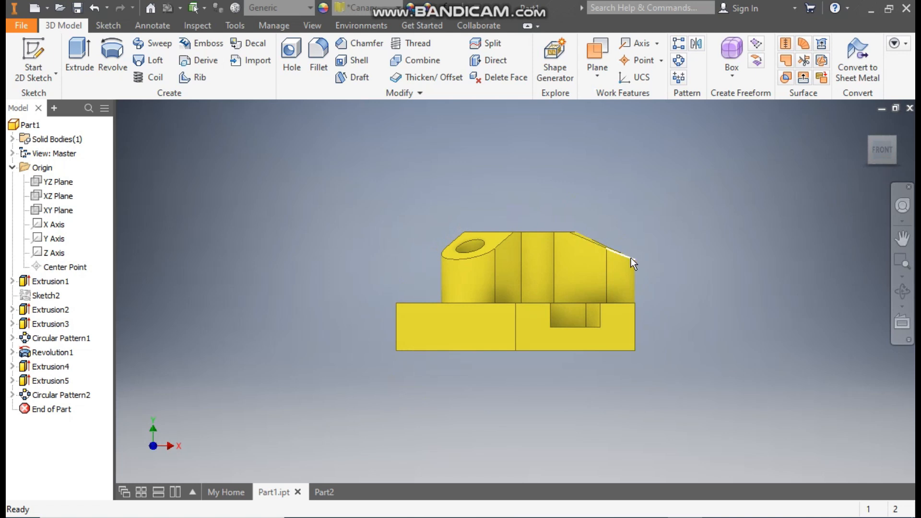
pyautogui.click(866, 125)
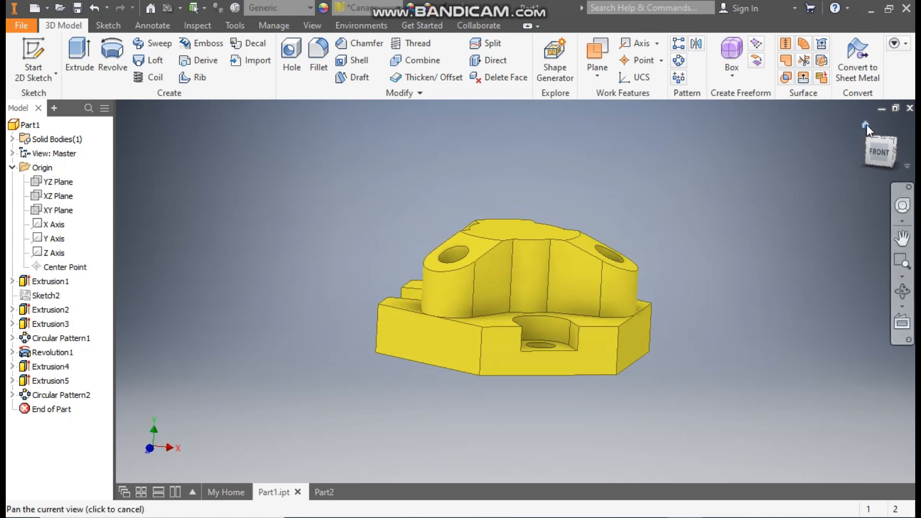
pyautogui.click(327, 487)
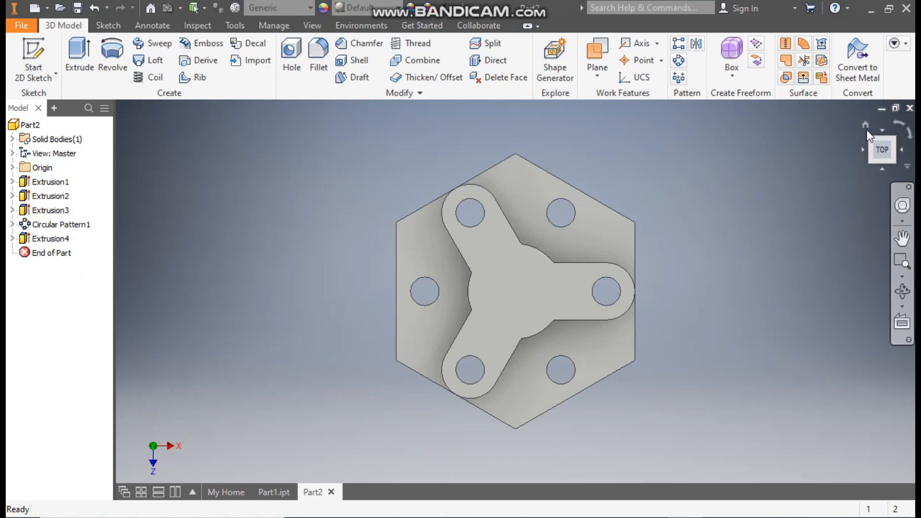
pyautogui.click(867, 125)
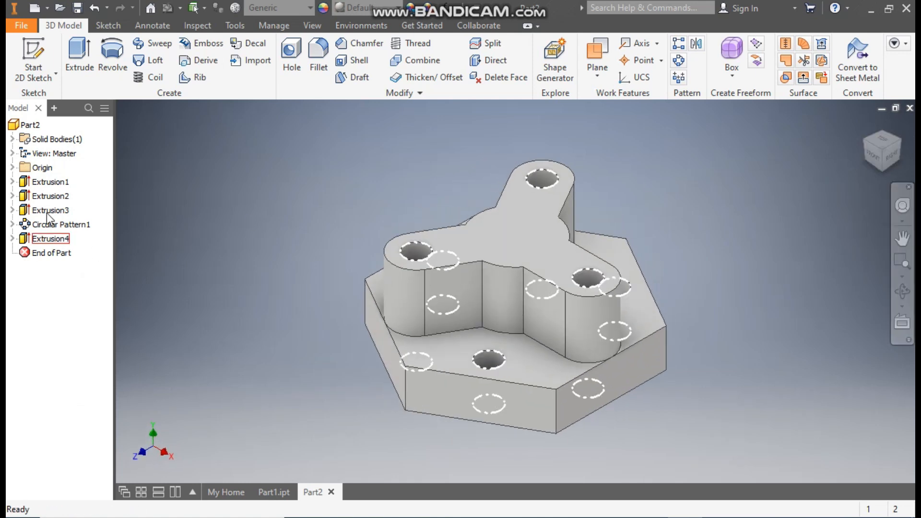
# - Start a sketch on the XY plane and set the visual style to Wireframe
pyautogui.click(12, 168)
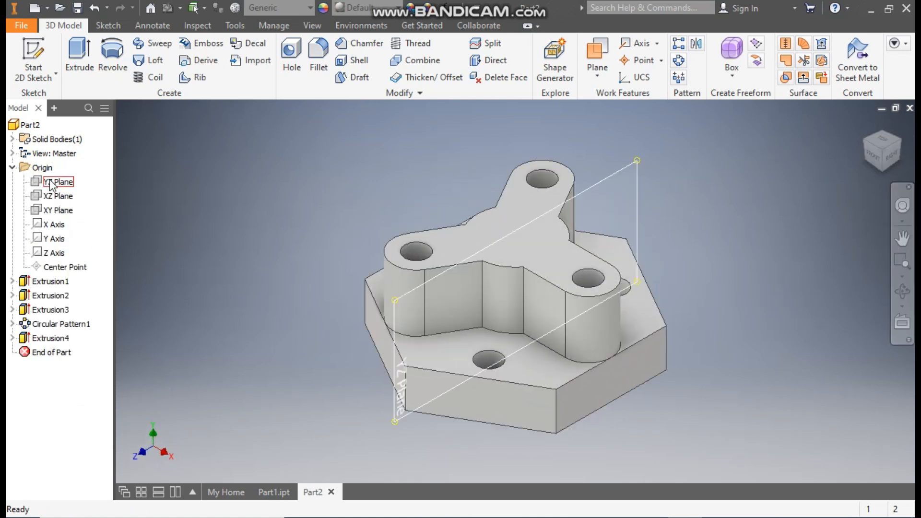
pyautogui.click(54, 214)
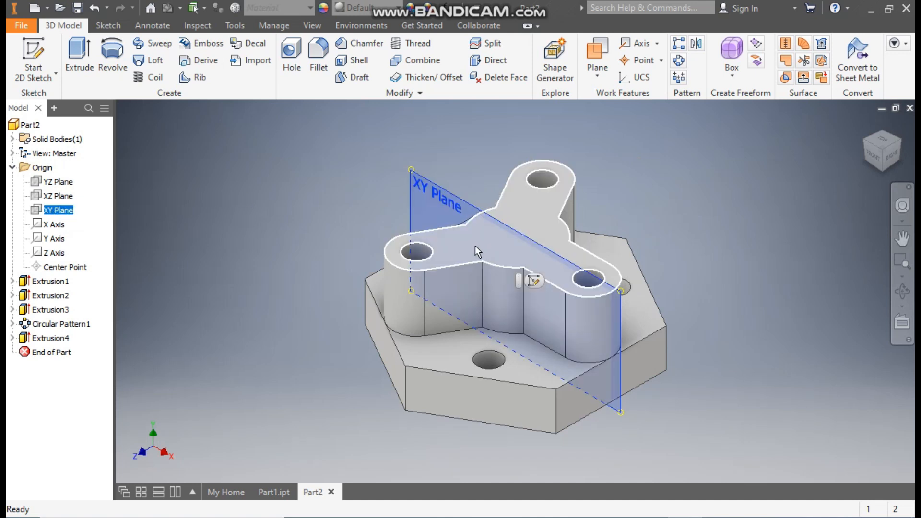
pyautogui.click(536, 282)
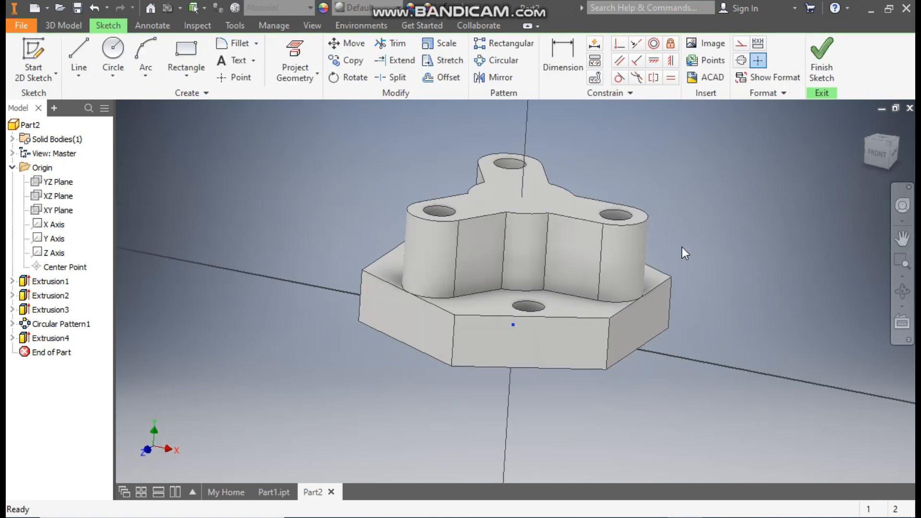
pyautogui.click(317, 26)
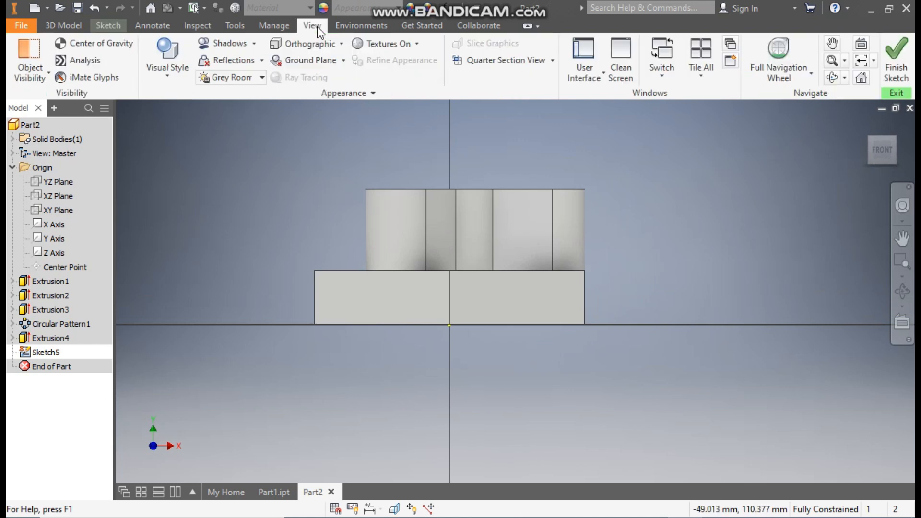
pyautogui.click(160, 70)
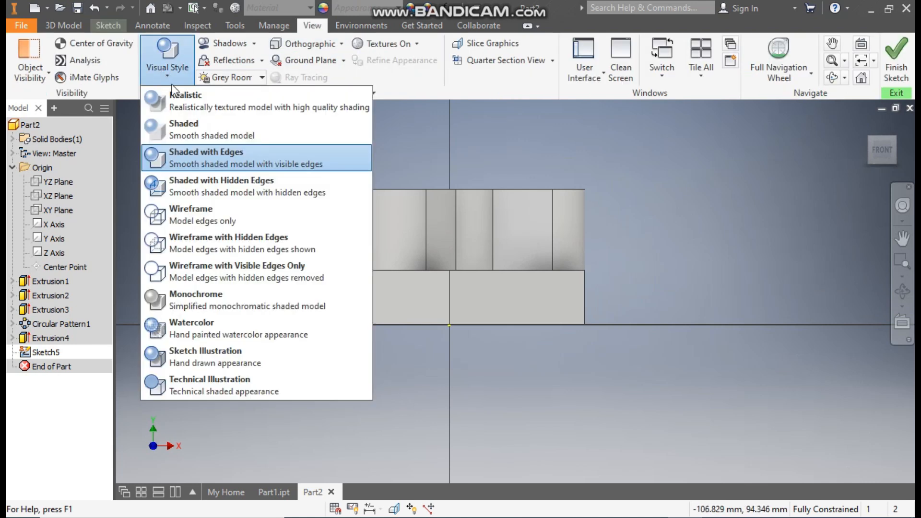
pyautogui.click(198, 212)
# - Draw a closed right triangle about 27 mm wide and 12 mm high at the +X arm's upper outer corner
pyautogui.moveTo(582, 185); pyautogui.dragTo(567, 196, button='middle')
pyautogui.scroll(-3, 566, 196)
pyautogui.click(118, 25)
pyautogui.click(82, 48)
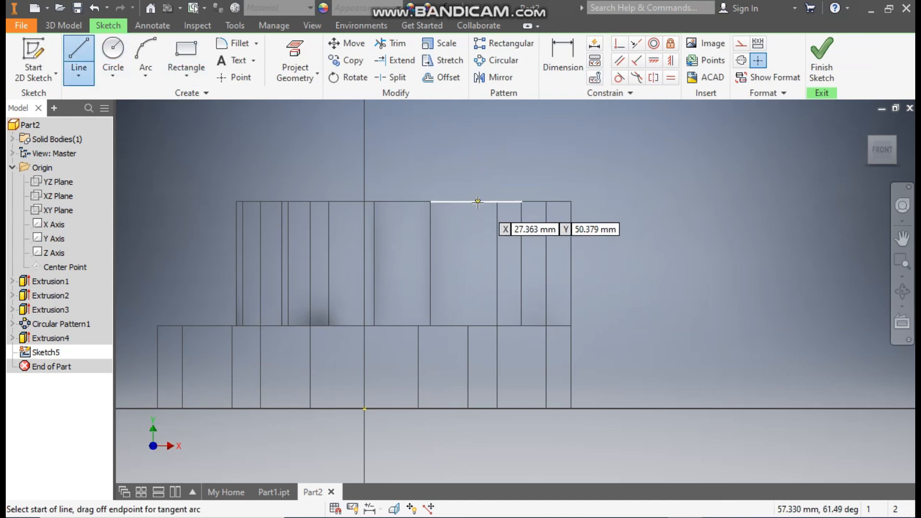
pyautogui.click(458, 202)
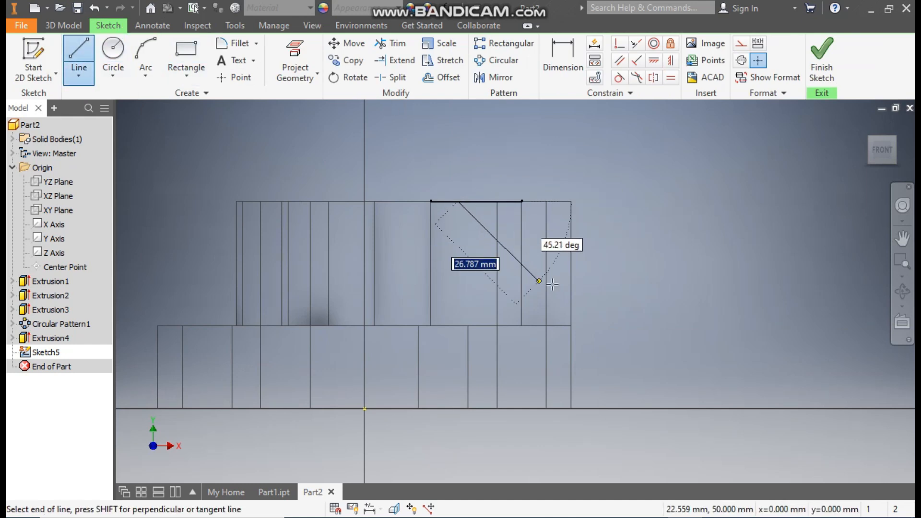
pyautogui.click(572, 251)
pyautogui.click(572, 250)
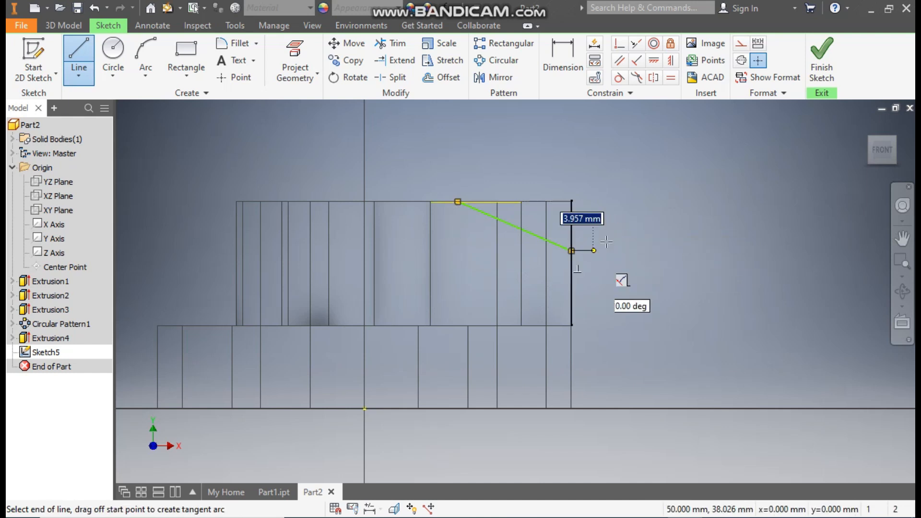
pyautogui.click(572, 201)
pyautogui.click(459, 201)
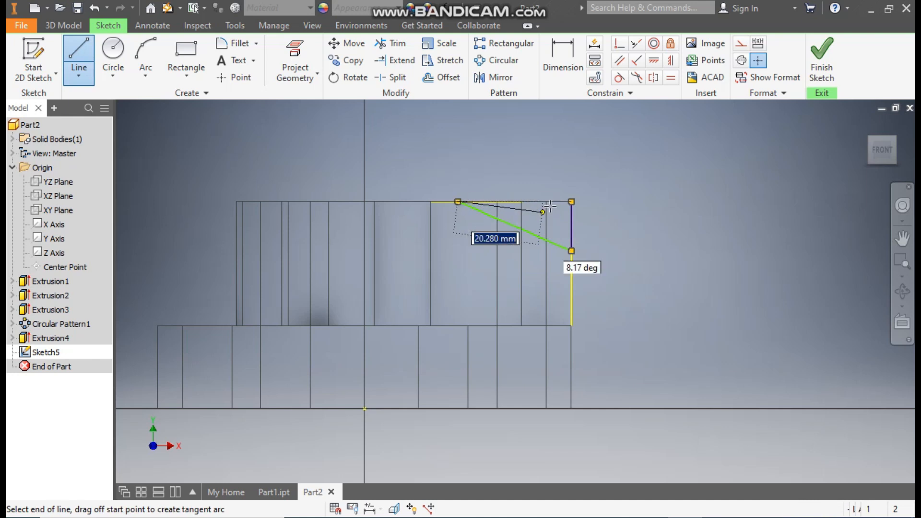
pyautogui.click(571, 202)
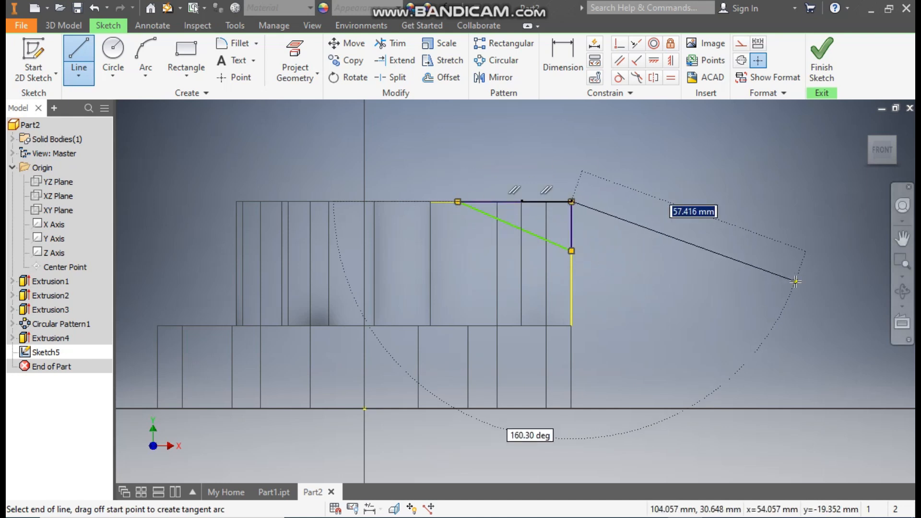
pyautogui.press('Escape')
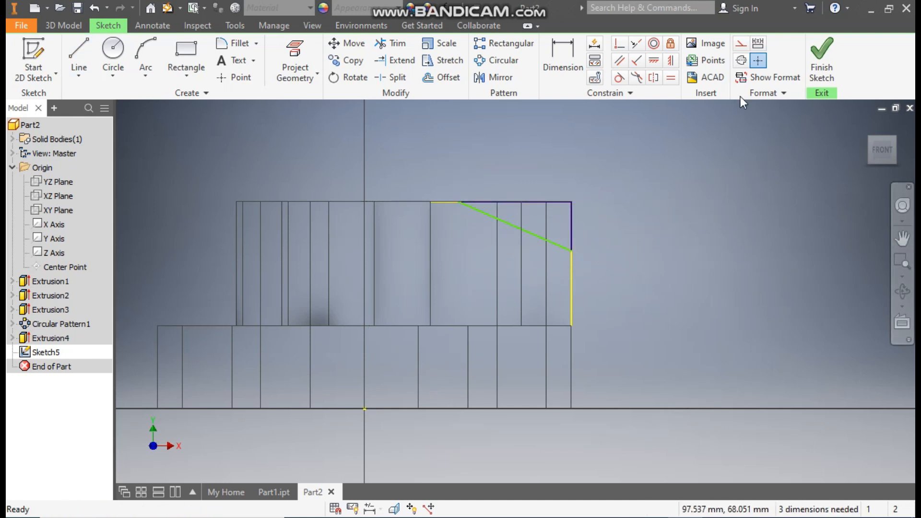
# - Dimension the angle between the triangle's top edge and its sloped line as 25 degrees
pyautogui.click(565, 63)
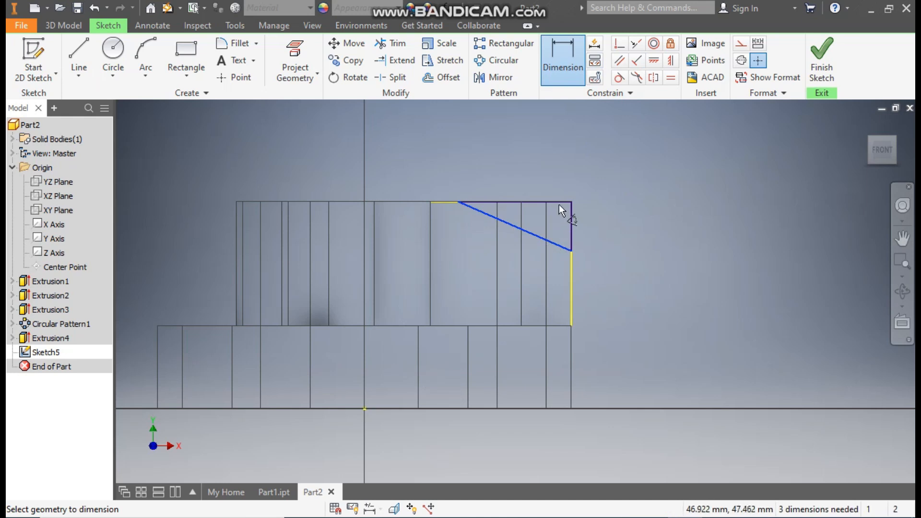
pyautogui.click(570, 215)
pyautogui.click(597, 225)
pyautogui.write('25')
pyautogui.press('Return')
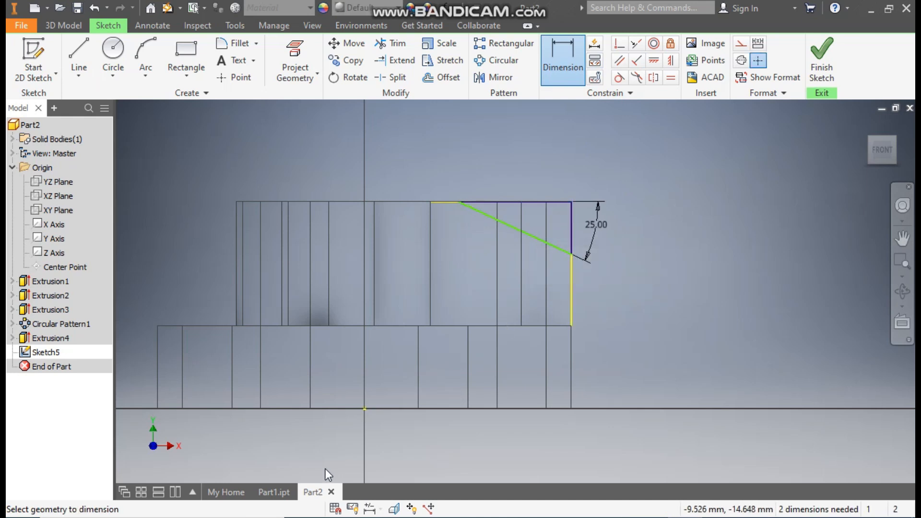
# - Dimension the horizontal distance from the part's vertical centre line to the sloped line's upper end as 25 mm
pyautogui.click(364, 412)
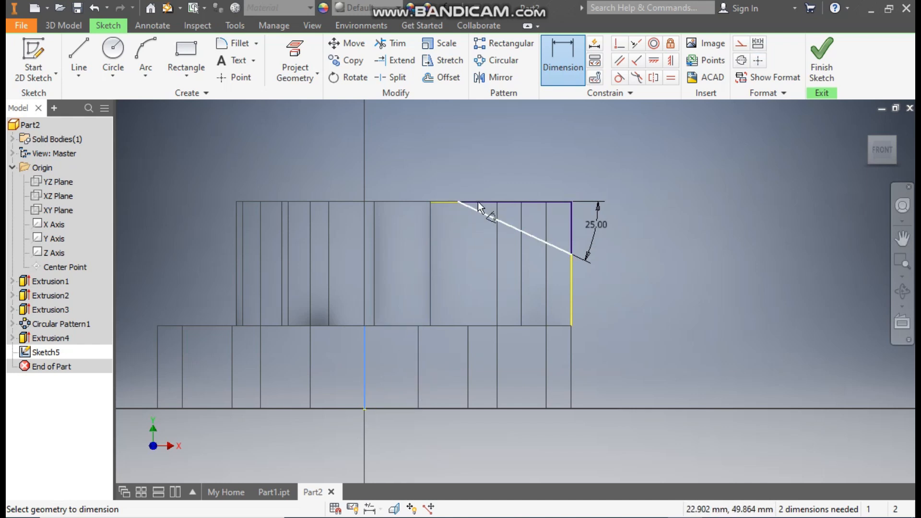
pyautogui.click(866, 125)
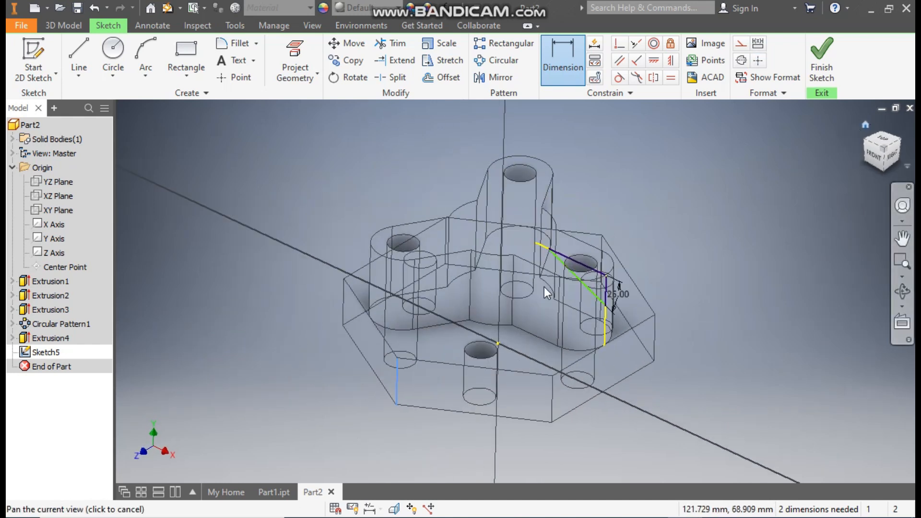
pyautogui.scroll(-5, 545, 287)
pyautogui.click(659, 196)
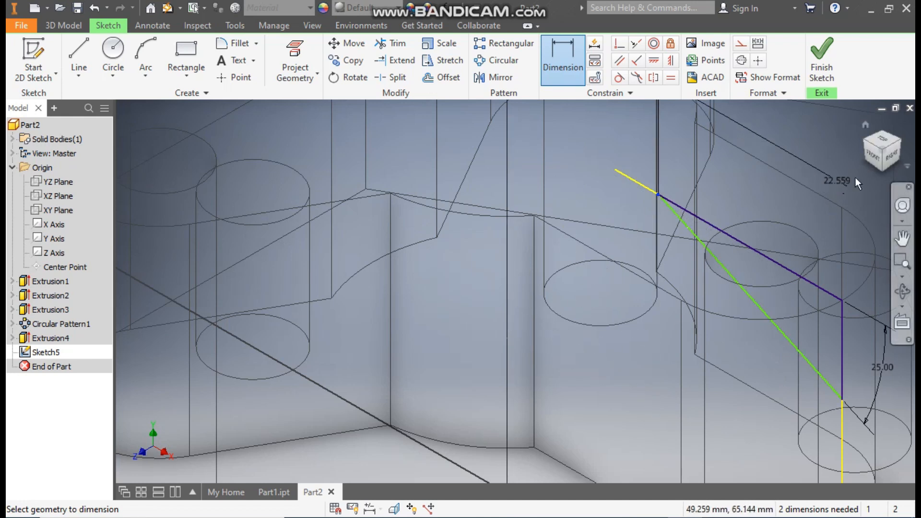
pyautogui.click(874, 155)
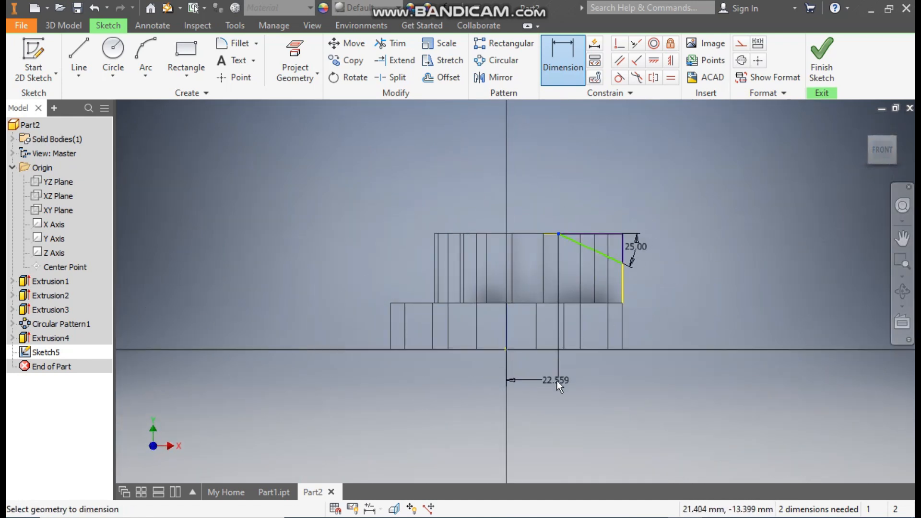
pyautogui.click(557, 381)
pyautogui.write('25')
pyautogui.press('Return')
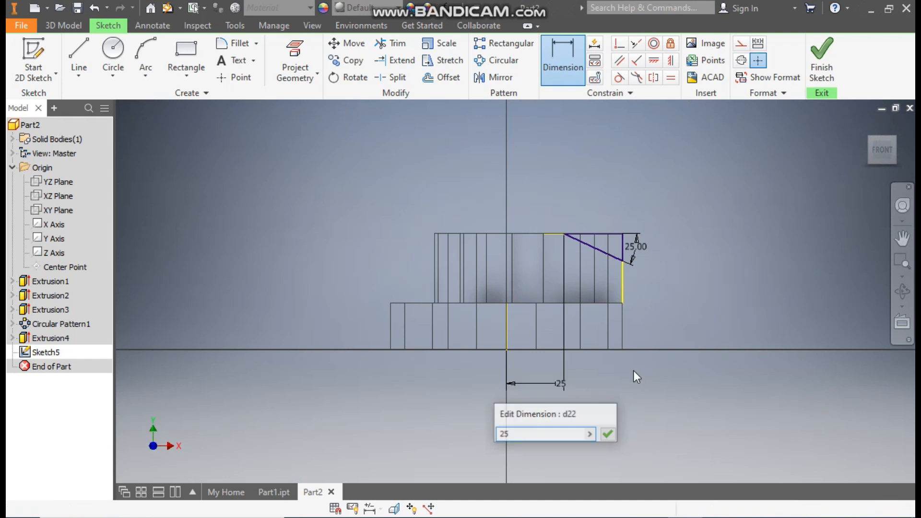
pyautogui.press('Escape')
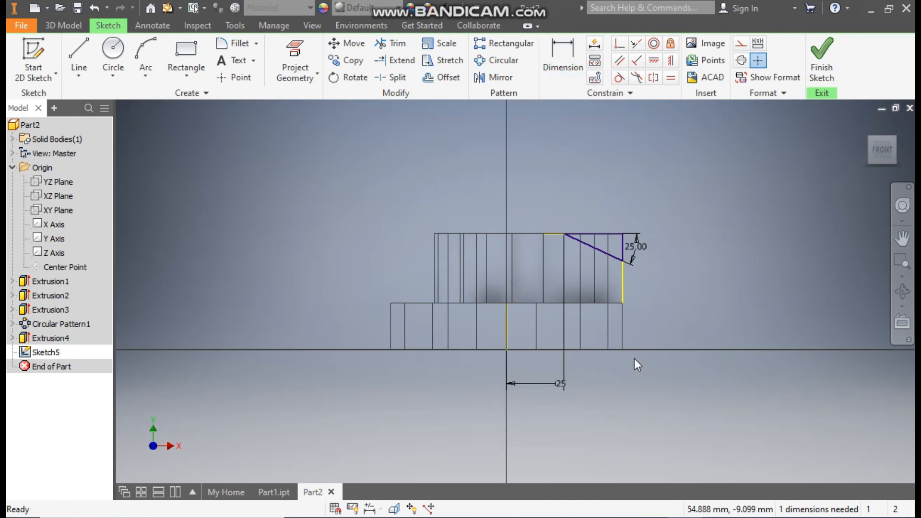
# - Finish the triangle sketch on the XY plane
pyautogui.scroll(3, 620, 328)
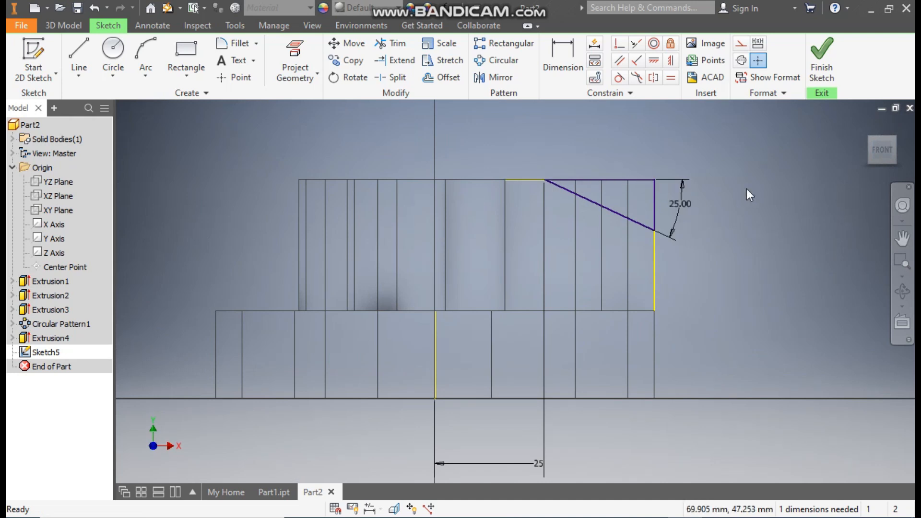
pyautogui.click(822, 60)
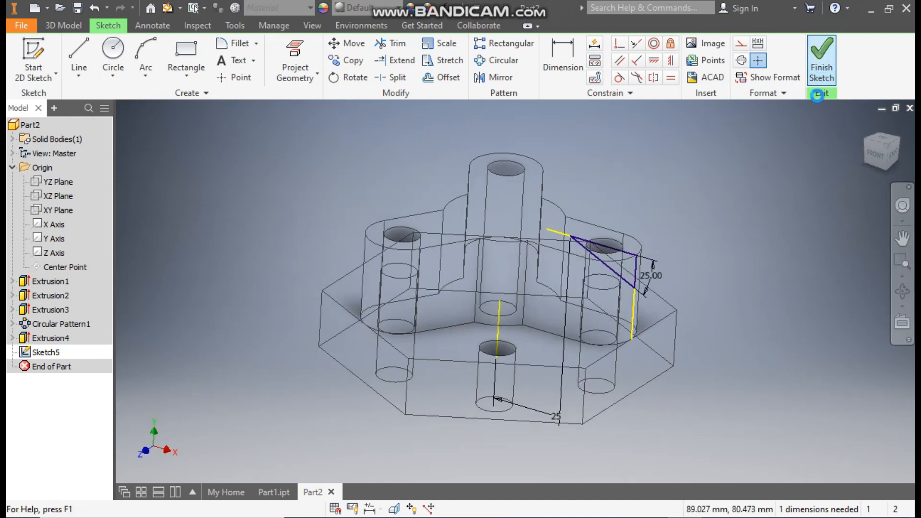
pyautogui.doubleClick(44, 353)
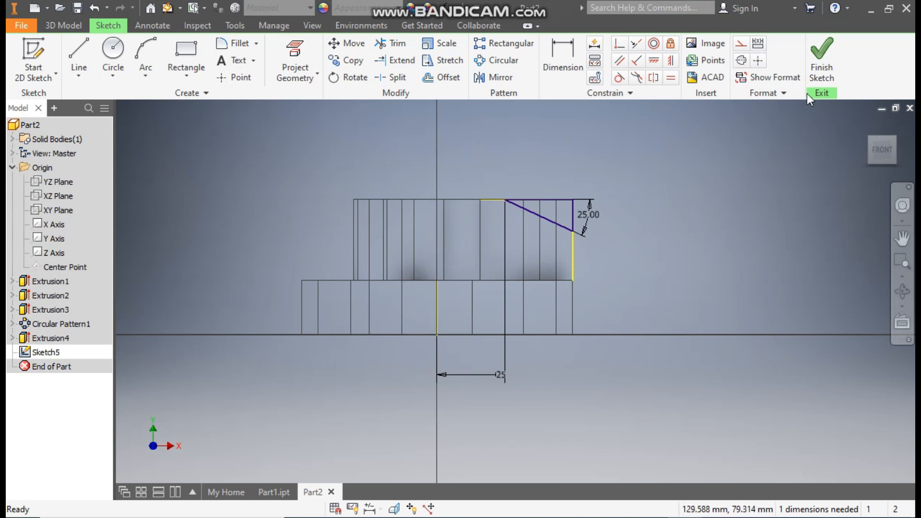
pyautogui.click(822, 60)
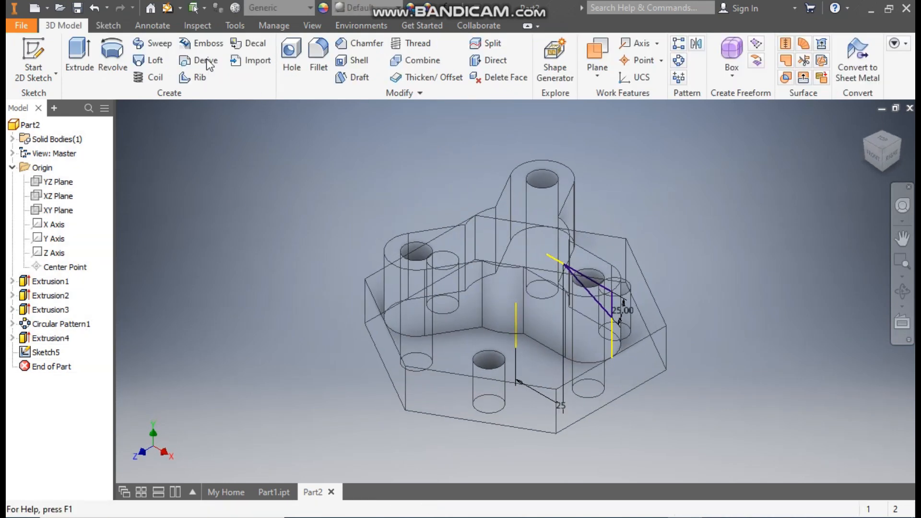
# - Revolve-cut the triangle a full turn around the vertical centre line, with the visual style set back to shaded with visible edges
pyautogui.click(124, 53)
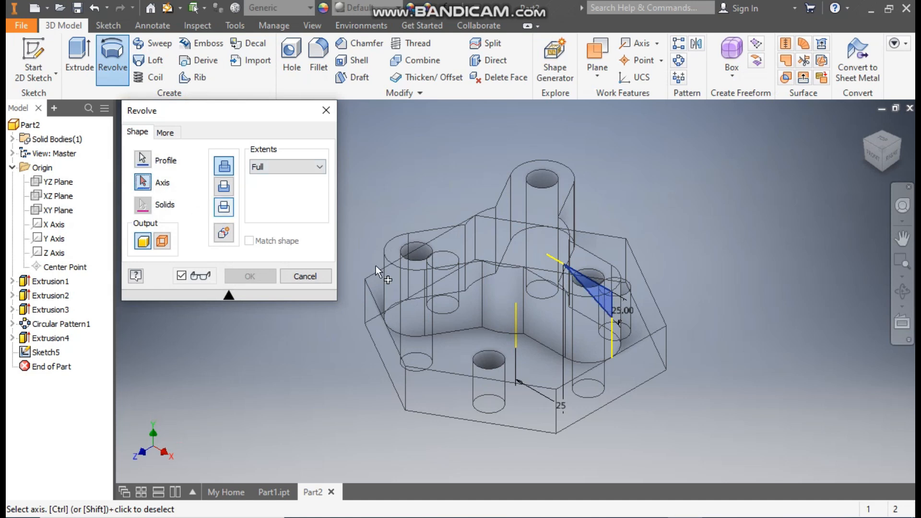
pyautogui.click(516, 315)
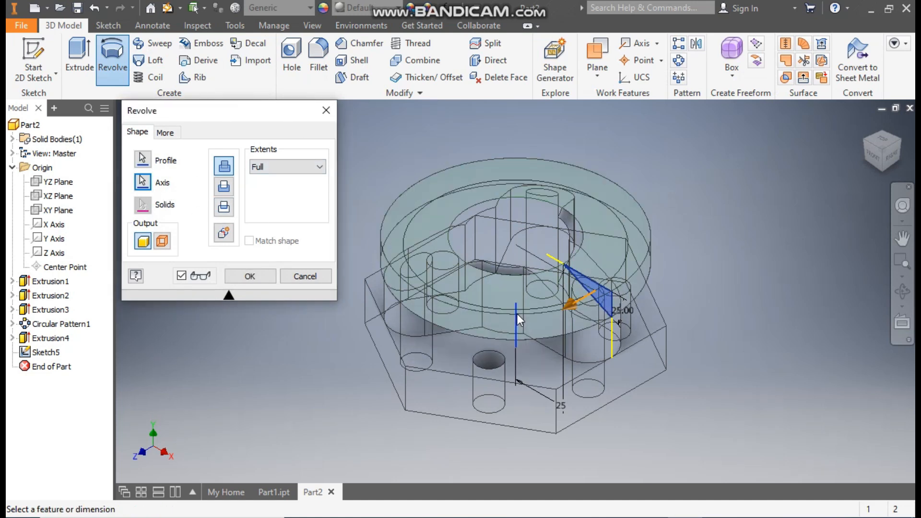
pyautogui.click(313, 25)
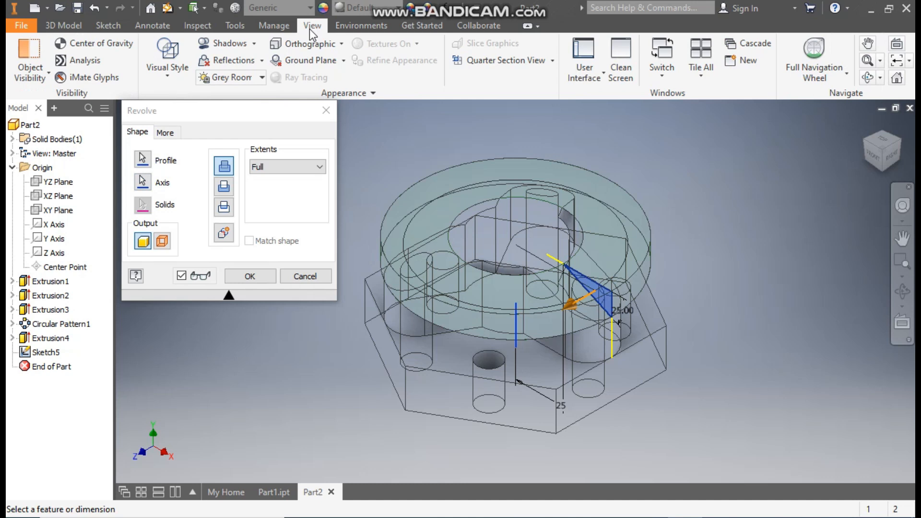
pyautogui.click(169, 63)
pyautogui.click(194, 154)
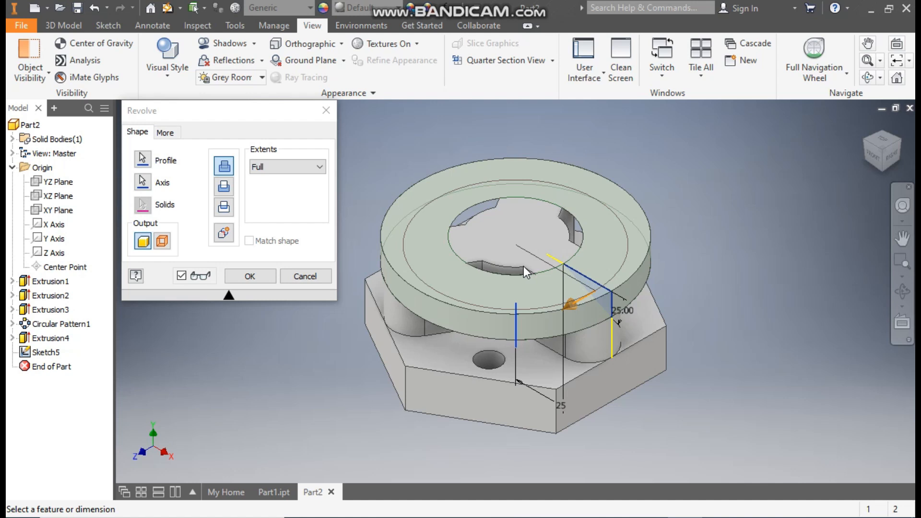
pyautogui.click(224, 188)
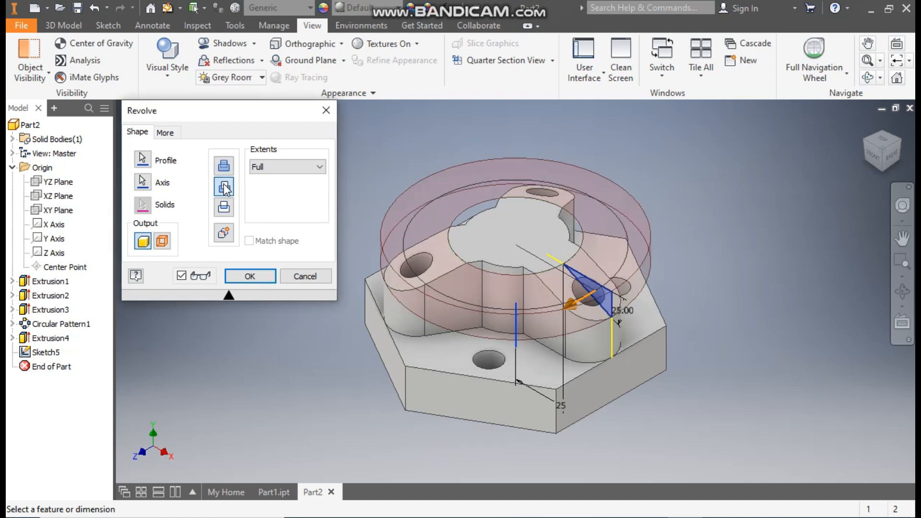
pyautogui.click(248, 275)
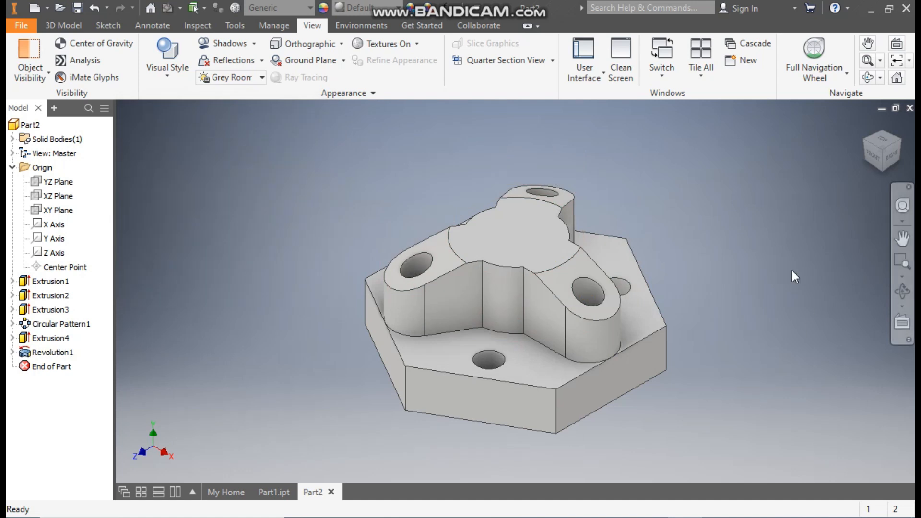
# - Start a sketch on the upper face of the hexagonal base
pyautogui.click(56, 28)
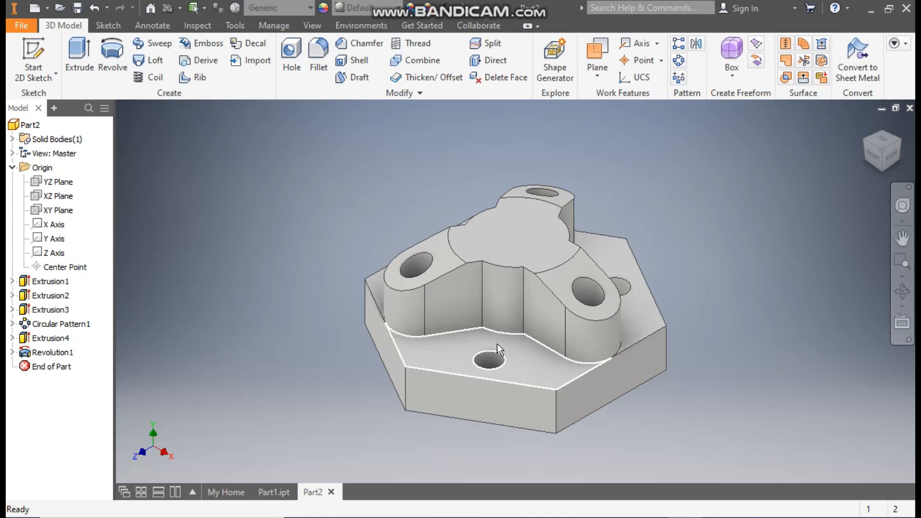
pyautogui.click(462, 345)
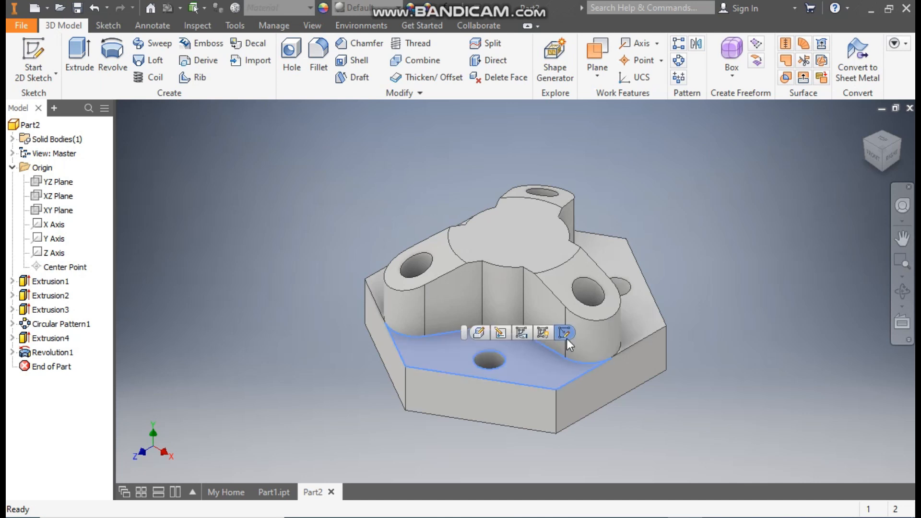
pyautogui.click(567, 339)
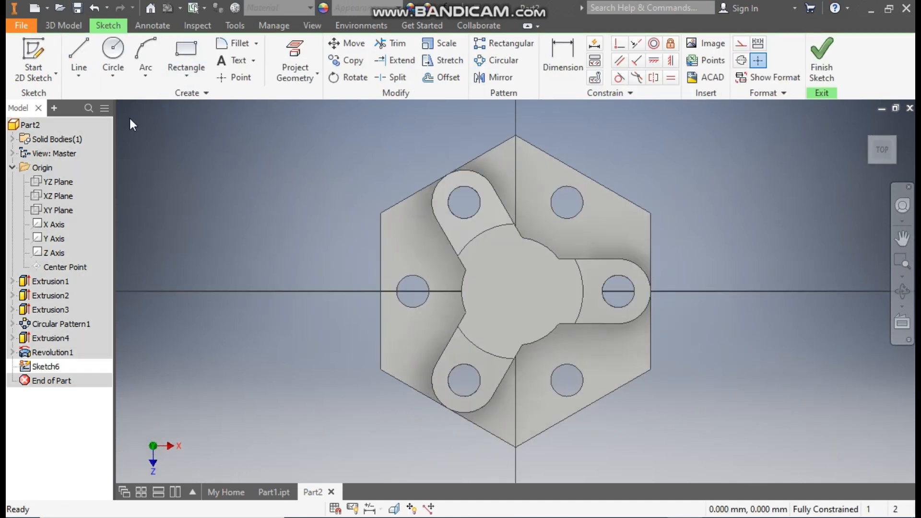
# - Draw a two-point rectangle about 23 mm high around the -X base hole, starting on the hexagon's -X edge
pyautogui.click(184, 71)
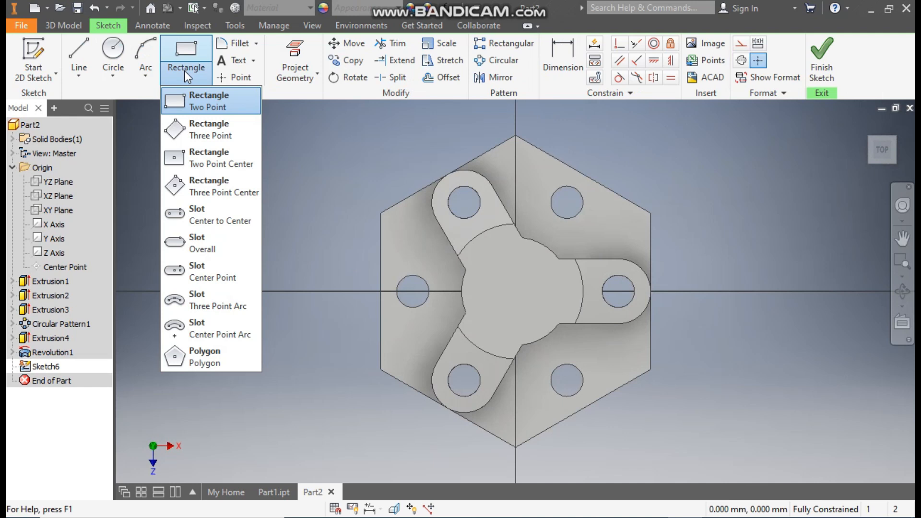
pyautogui.click(200, 106)
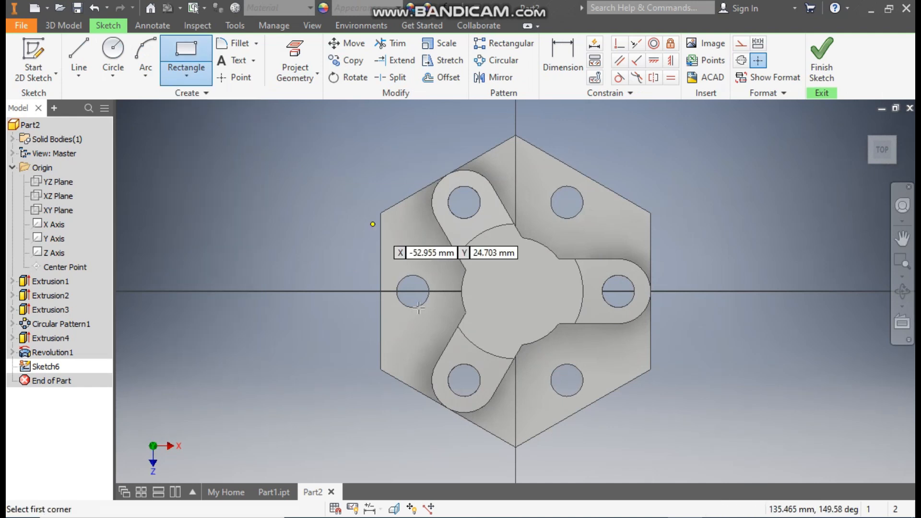
pyautogui.scroll(3, 409, 318)
pyautogui.moveTo(409, 319); pyautogui.dragTo(350, 329, button='middle')
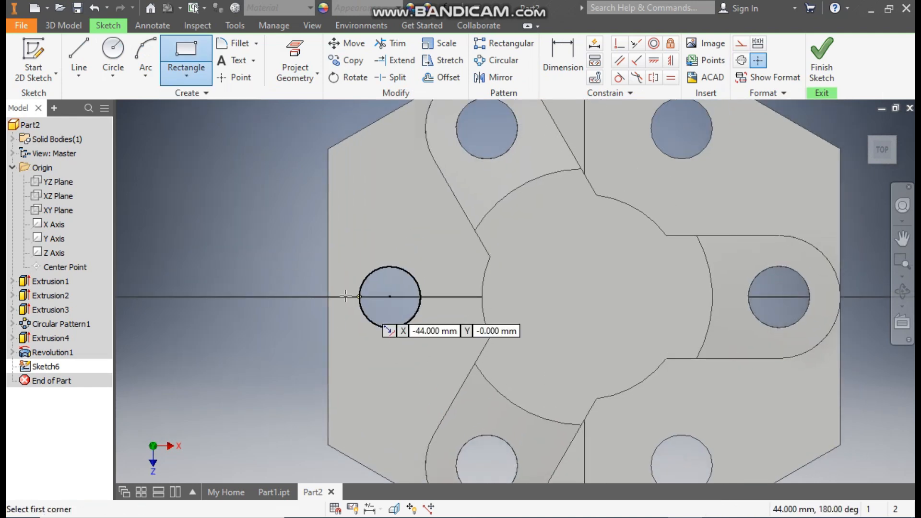
pyautogui.click(329, 245)
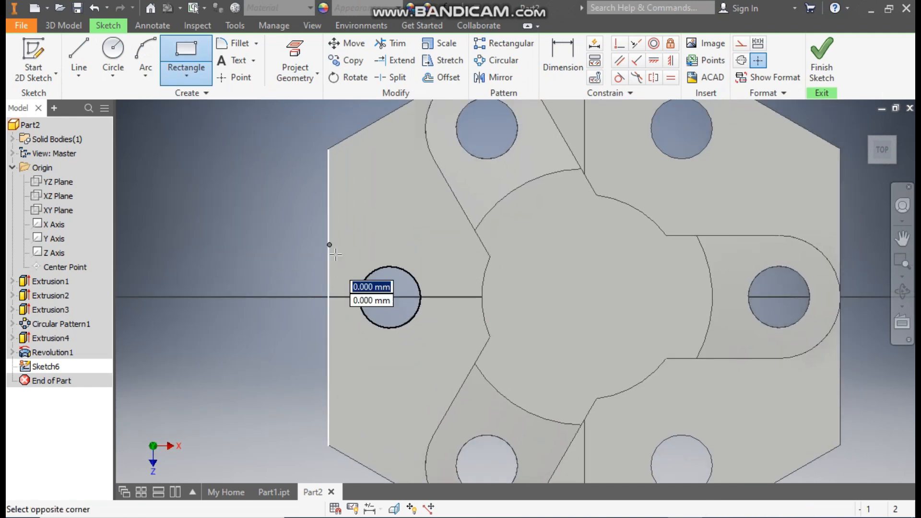
pyautogui.click(421, 365)
# - Dimension the rectangle's height as 24 mm
pyautogui.click(554, 52)
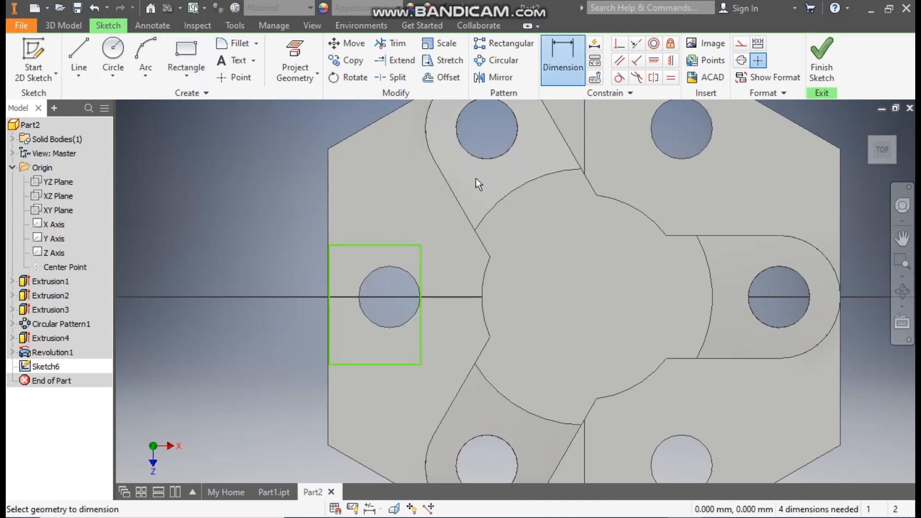
pyautogui.click(422, 267)
pyautogui.click(445, 295)
pyautogui.write('24')
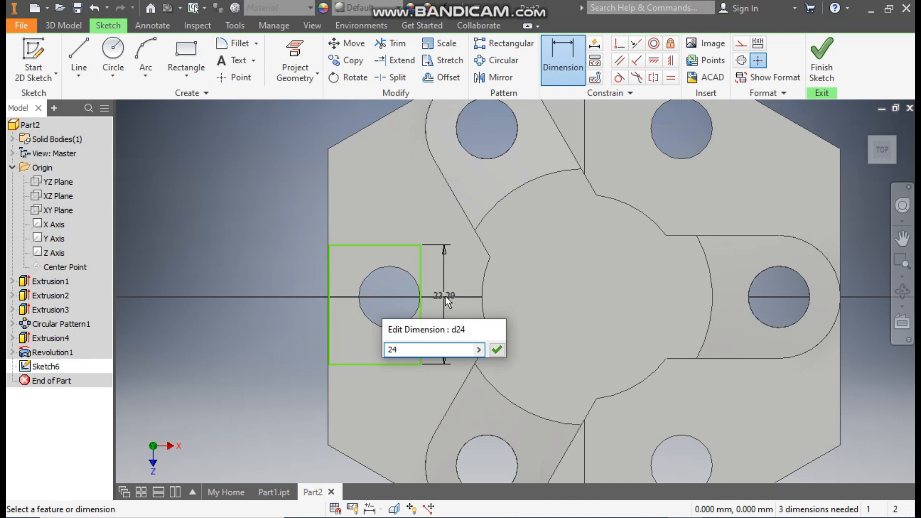
pyautogui.press('Return')
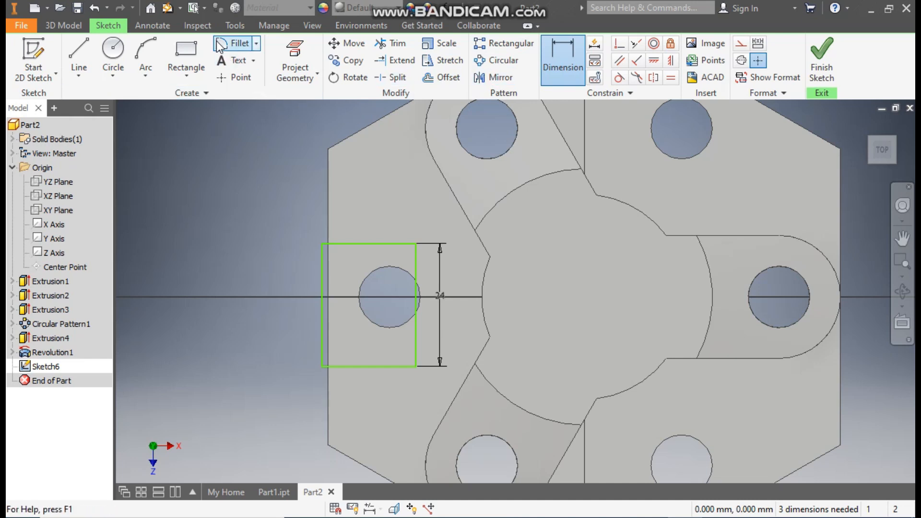
# - Round the rectangle's two inner corners with 12 mm sketch fillets
pyautogui.click(237, 44)
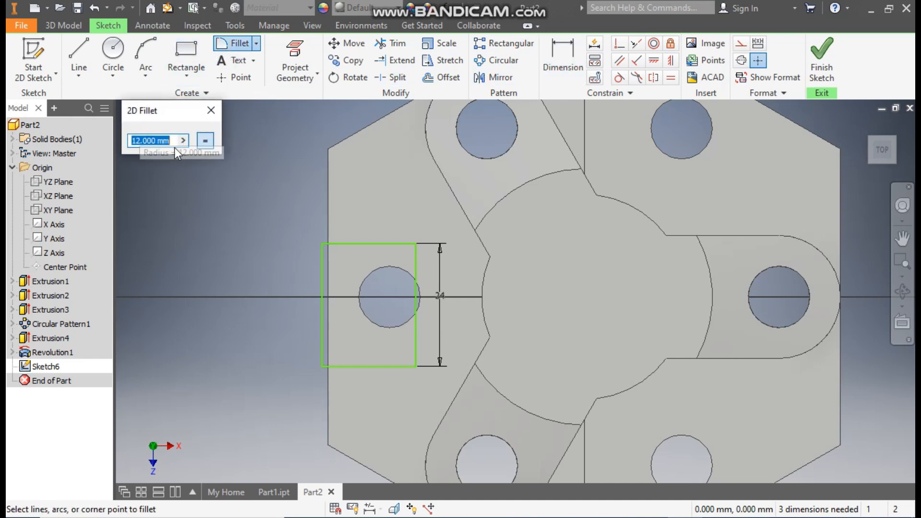
pyautogui.click(377, 243)
pyautogui.click(416, 311)
pyautogui.click(419, 346)
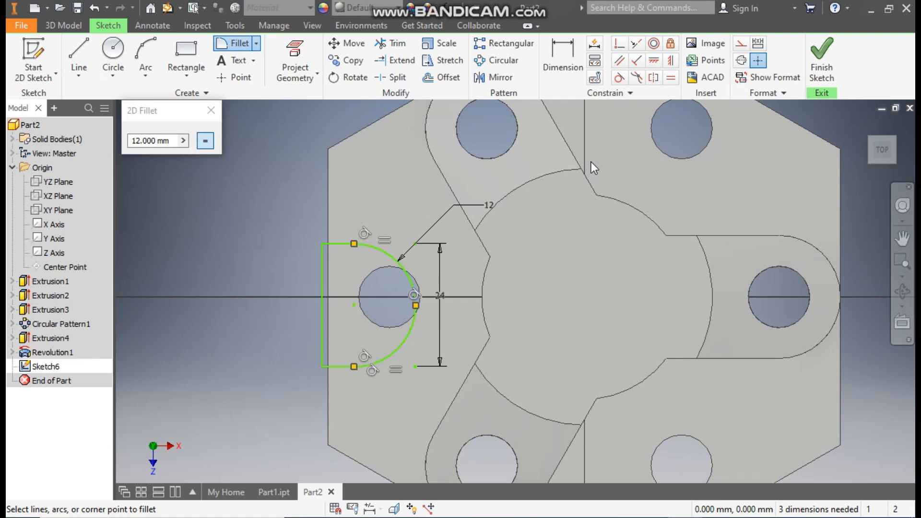
pyautogui.press('Escape')
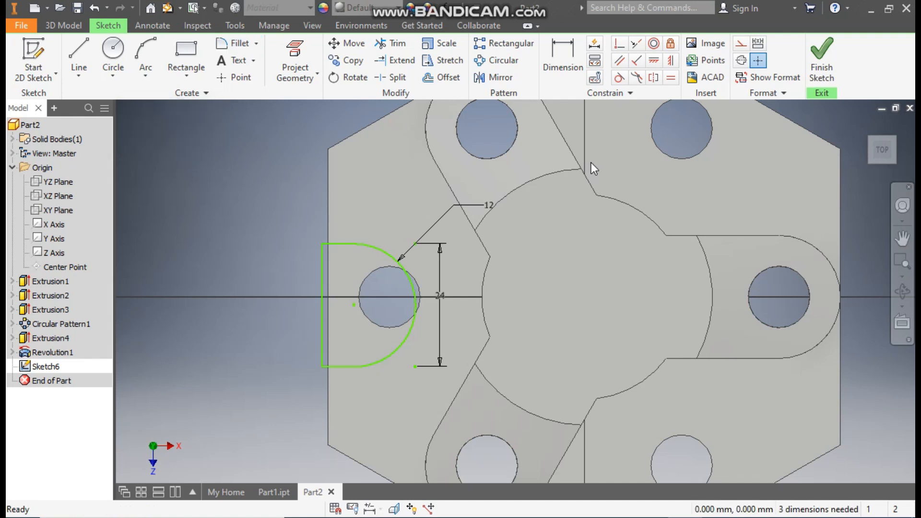
# - Project the -X hole's circle into the sketch and make the fillet arc's centre coincident with the hole's centre
pyautogui.click(294, 60)
pyautogui.click(363, 280)
pyautogui.click(619, 44)
pyautogui.click(354, 305)
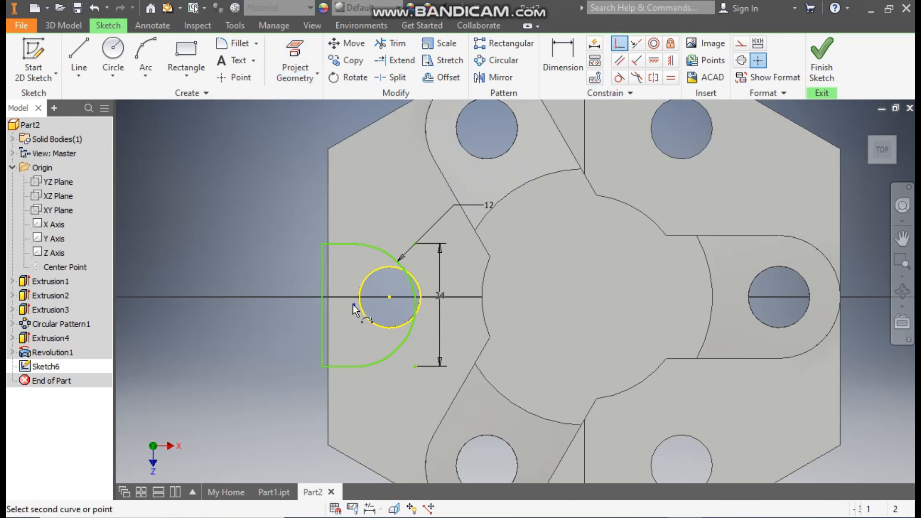
pyautogui.click(387, 296)
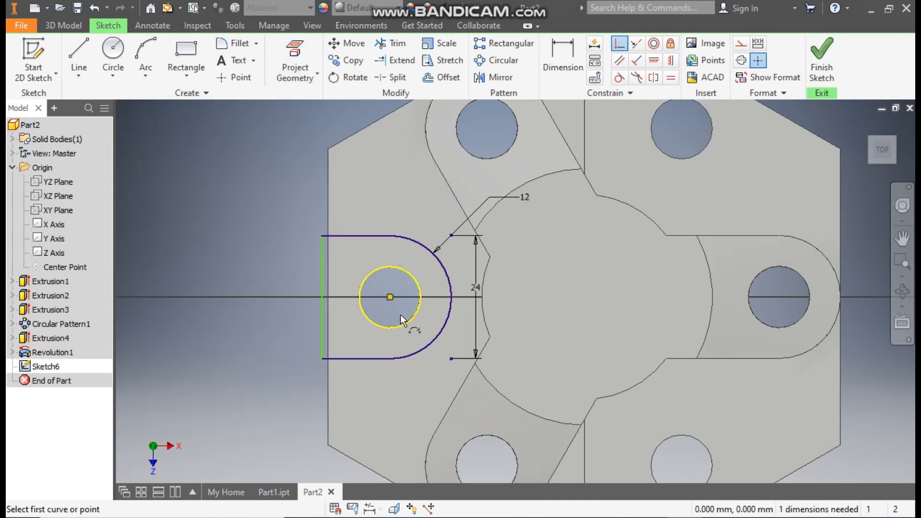
# - Constrain the profile's outer corner onto the hexagon's -X edge with a coincident constraint and finish the sketch
pyautogui.click(333, 227)
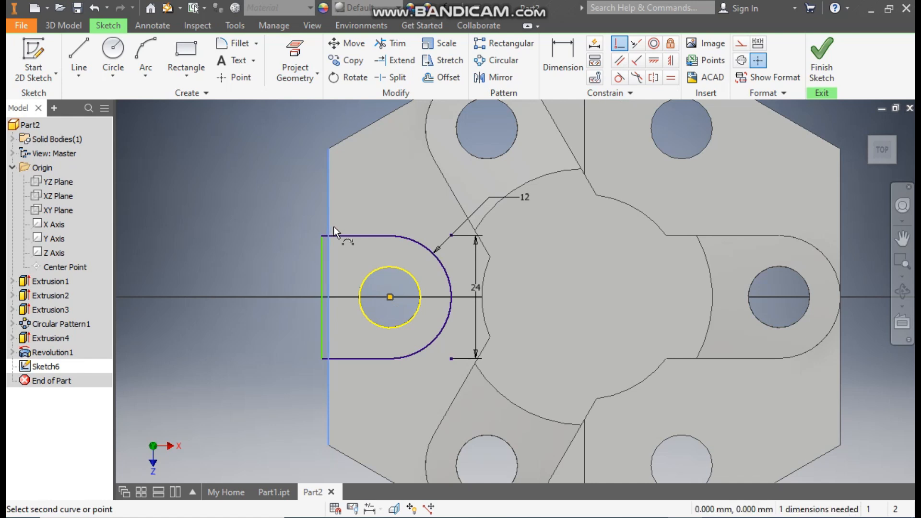
pyautogui.click(323, 240)
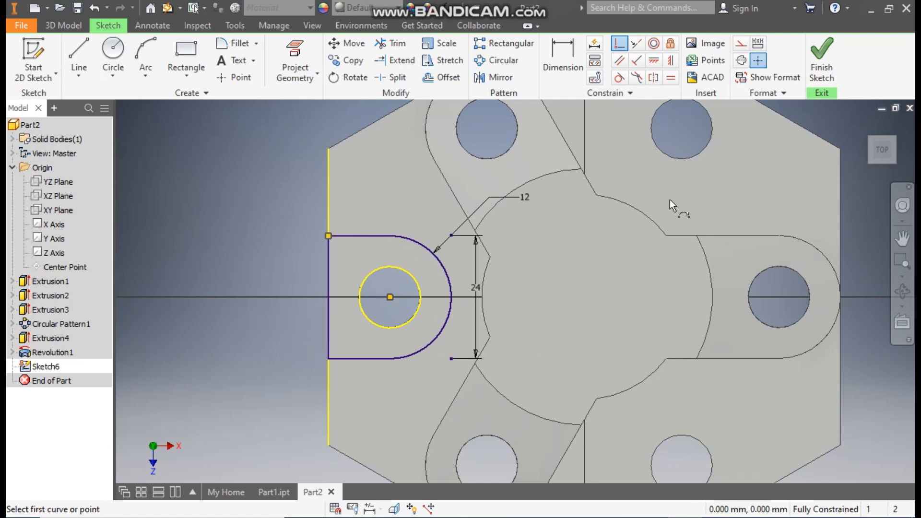
pyautogui.click(822, 57)
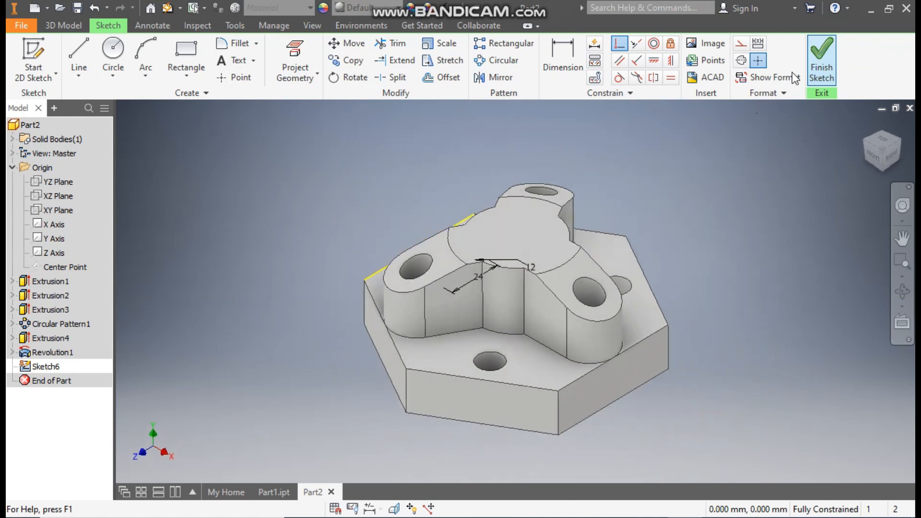
# - Extrude-cut the whole U-shaped profile, including the hole's circle, downward into the base as a pocket around the -X hole
pyautogui.click(866, 143)
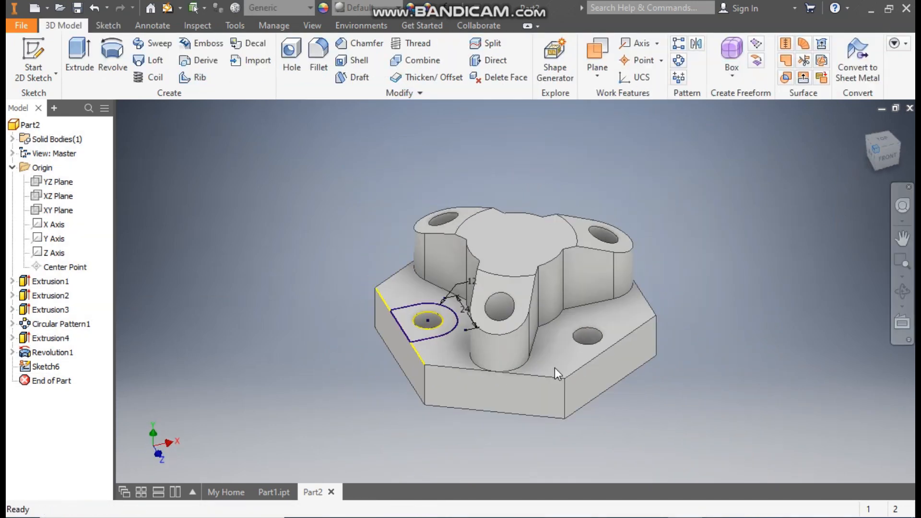
pyautogui.press('e')
pyautogui.scroll(5, 458, 347)
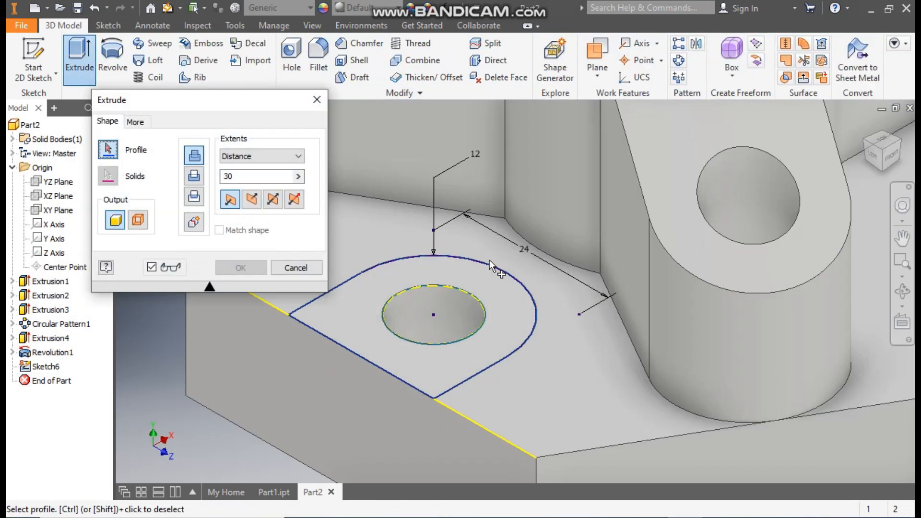
pyautogui.click(451, 295)
pyautogui.click(499, 307)
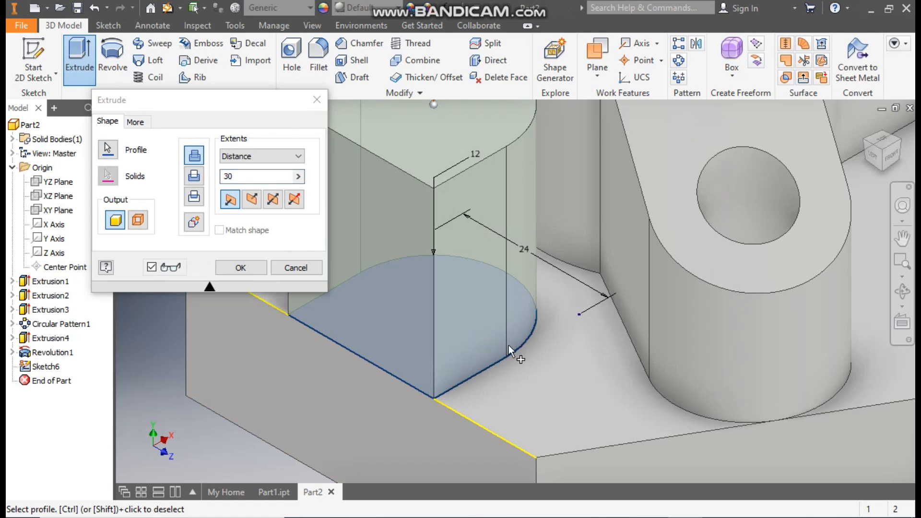
pyautogui.scroll(-3, 509, 344)
pyautogui.click(252, 199)
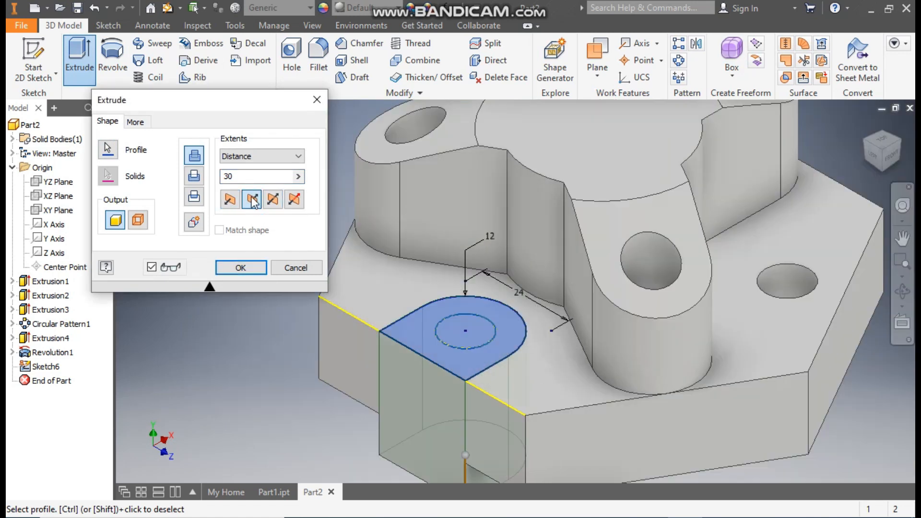
pyautogui.click(194, 176)
pyautogui.doubleClick(230, 177)
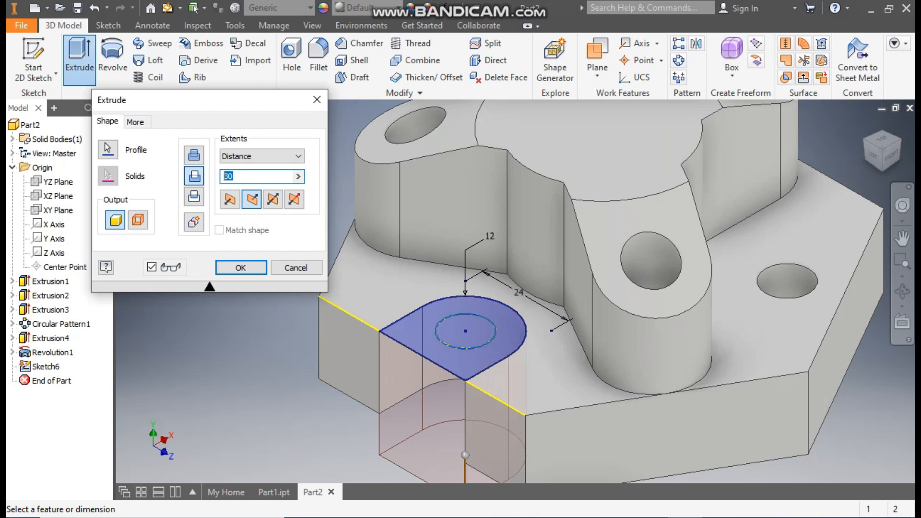
pyautogui.click(249, 269)
pyautogui.press('F6')
pyautogui.scroll(3, 250, 269)
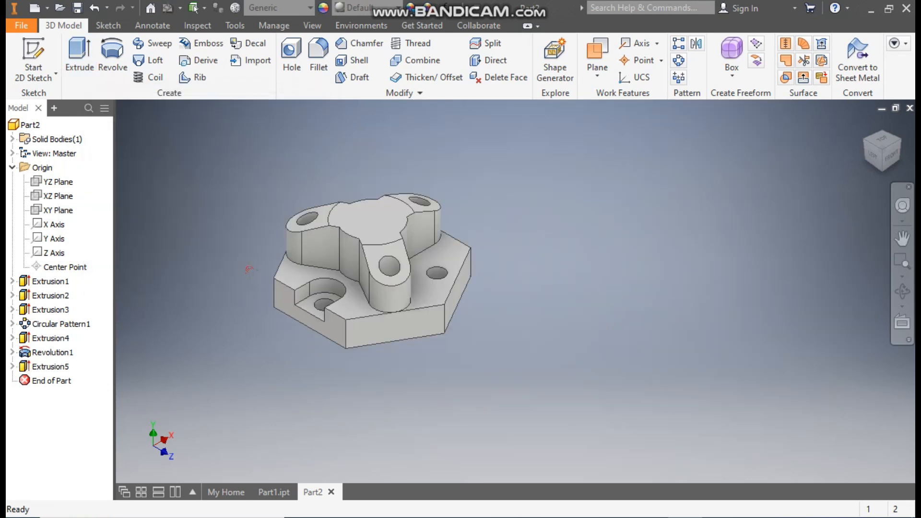
pyautogui.moveTo(250, 269); pyautogui.dragTo(242, 287, button='middle')
pyautogui.scroll(-2, 241, 287)
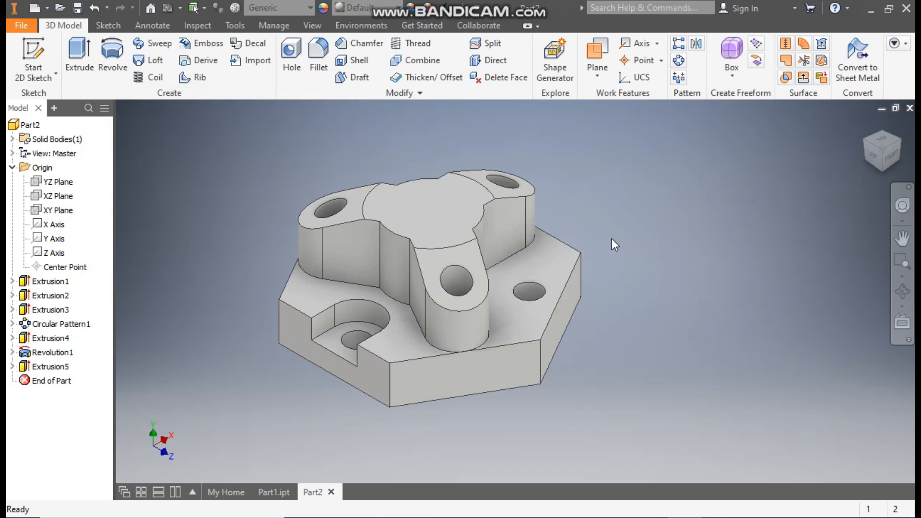
# - Circular-pattern the U-shaped pocket cut about the central cylinder's axis with 3 occurrences over 360 deg
pyautogui.click(678, 61)
pyautogui.click(48, 366)
pyautogui.moveTo(349, 406); pyautogui.dragTo(439, 421, button='middle')
pyautogui.click(180, 166)
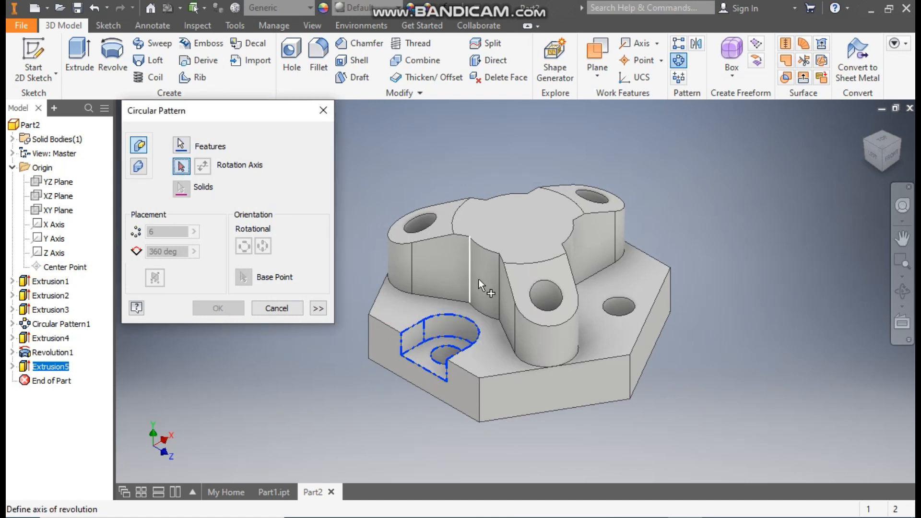
pyautogui.click(482, 261)
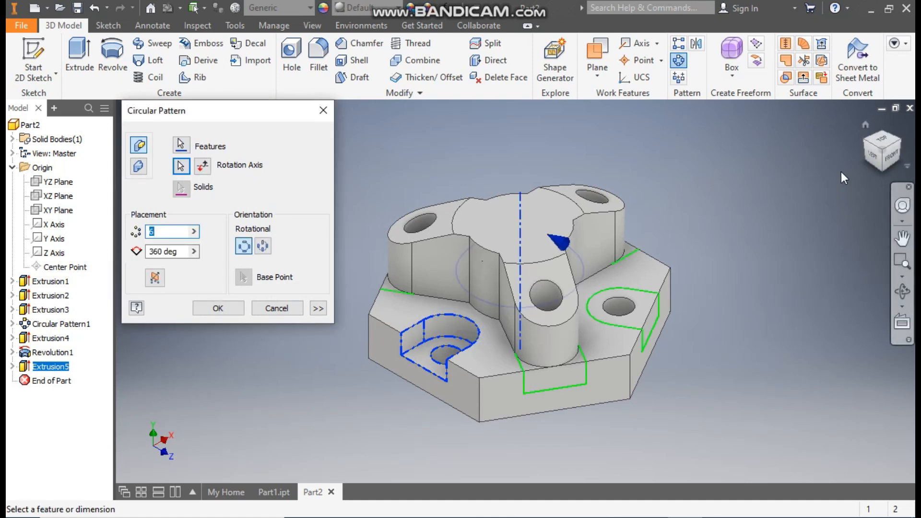
pyautogui.click(863, 125)
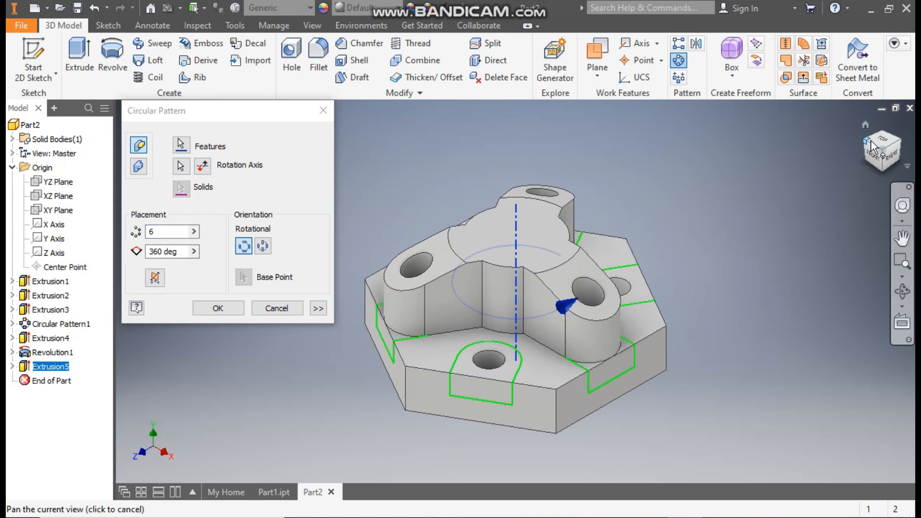
pyautogui.click(876, 143)
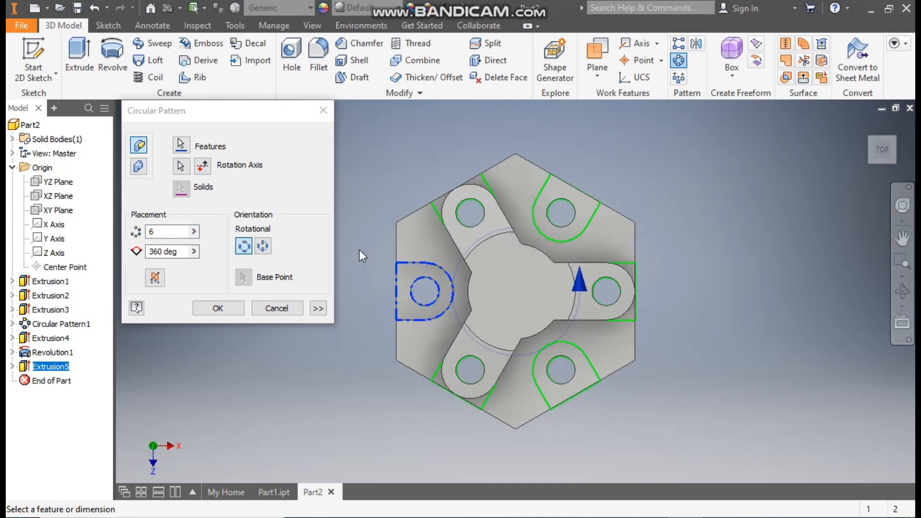
pyautogui.moveTo(160, 232); pyautogui.dragTo(132, 234)
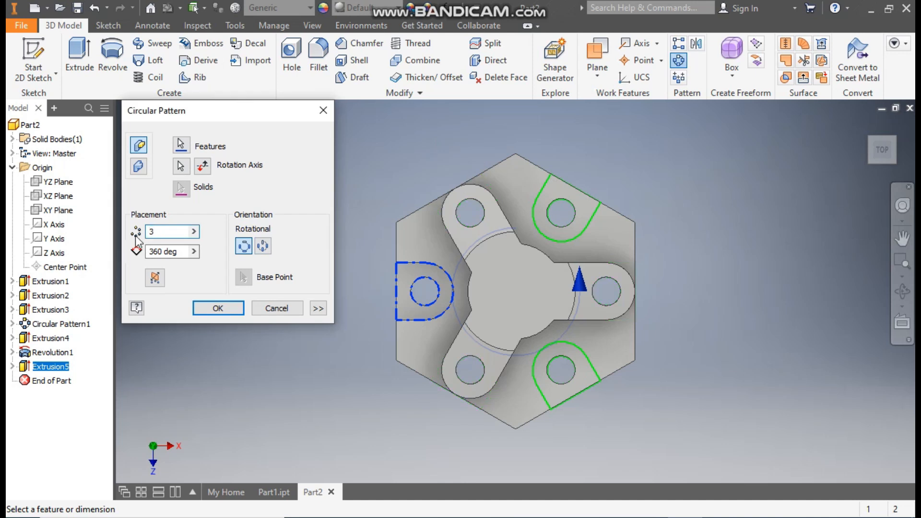
pyautogui.click(218, 309)
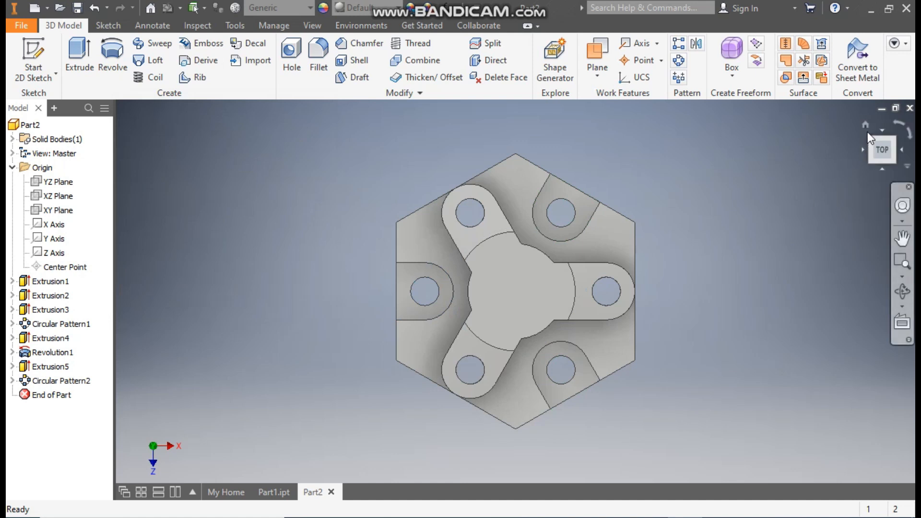
# - Change the whole part's appearance from the Inventor Material Library to Yellow
pyautogui.click(867, 124)
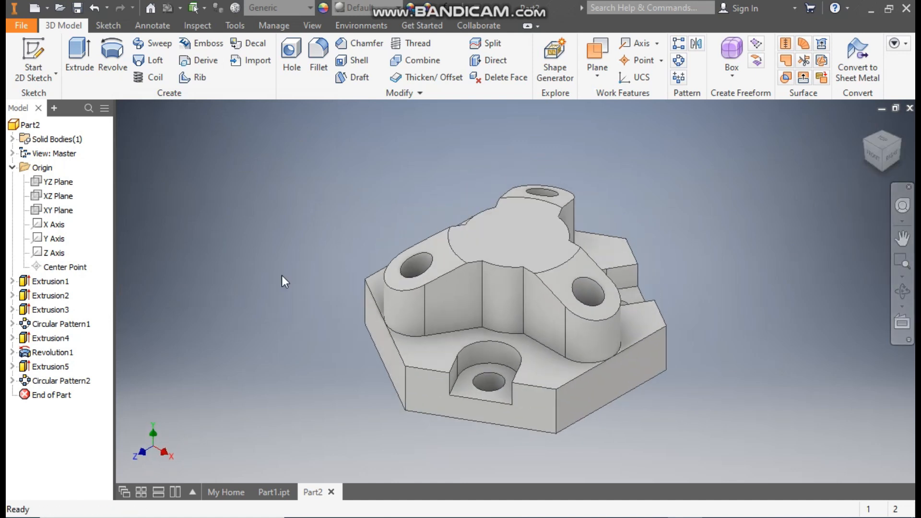
pyautogui.moveTo(293, 250); pyautogui.dragTo(269, 257, button='middle')
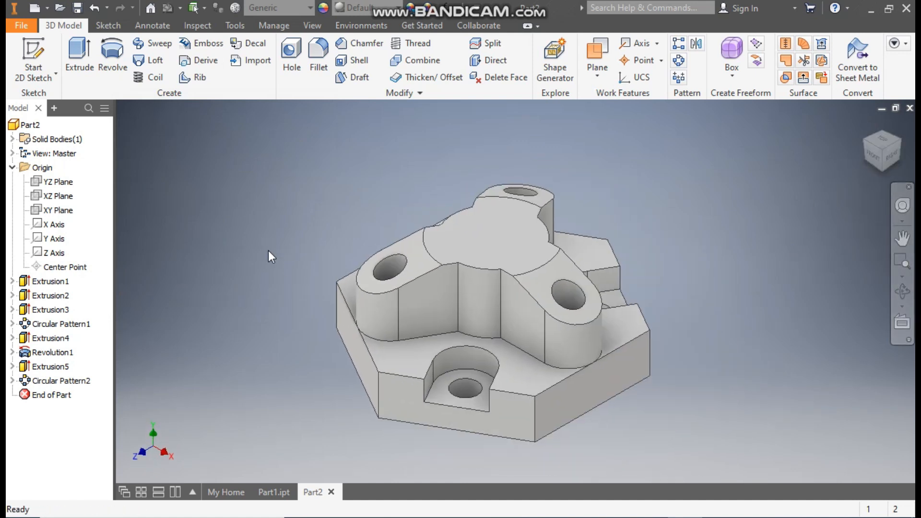
pyautogui.click(366, 10)
pyautogui.scroll(-1, 369, 149)
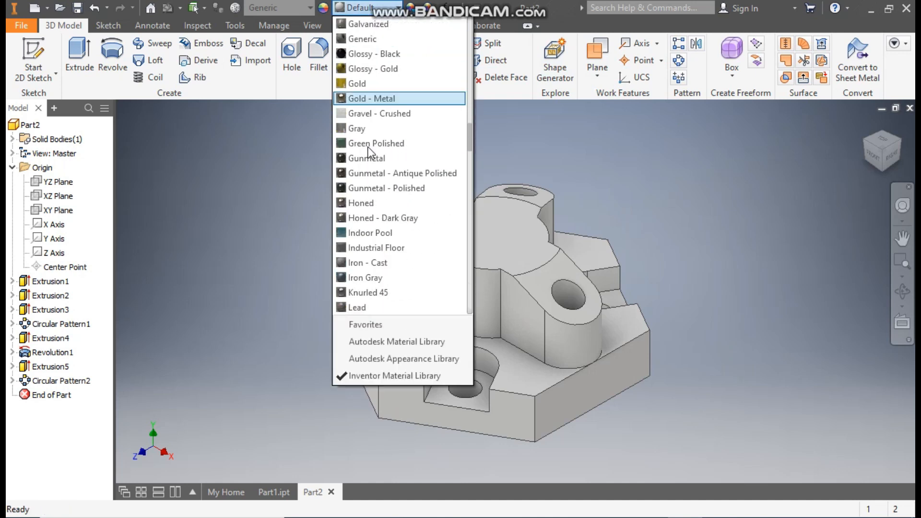
pyautogui.press('y')
pyautogui.press('Return')
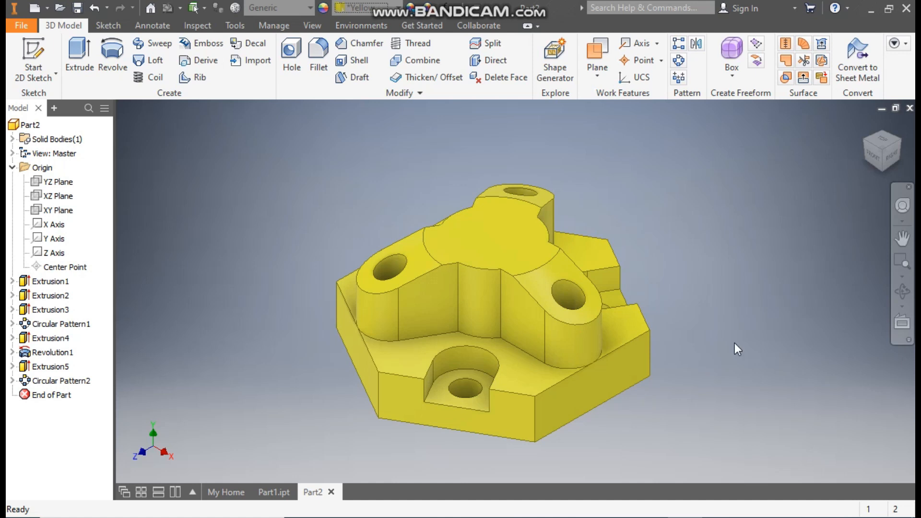
pyautogui.click(882, 151)
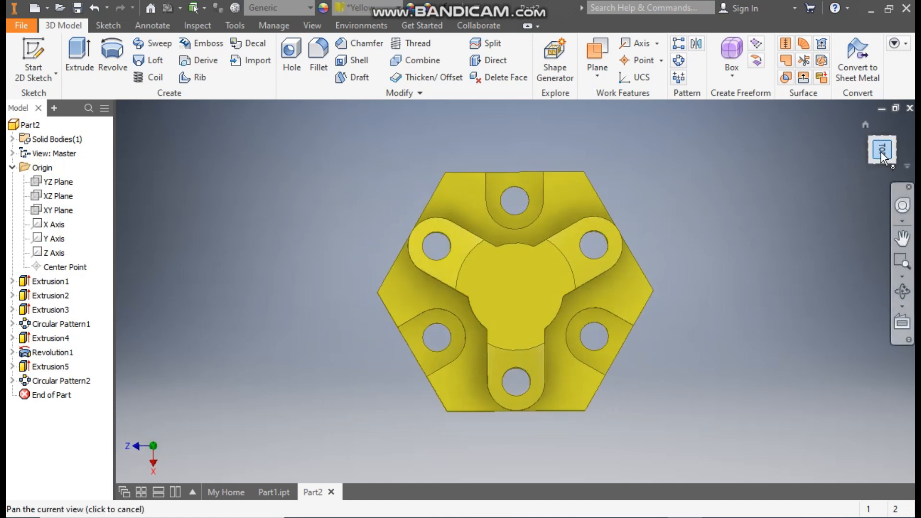
pyautogui.click(897, 126)
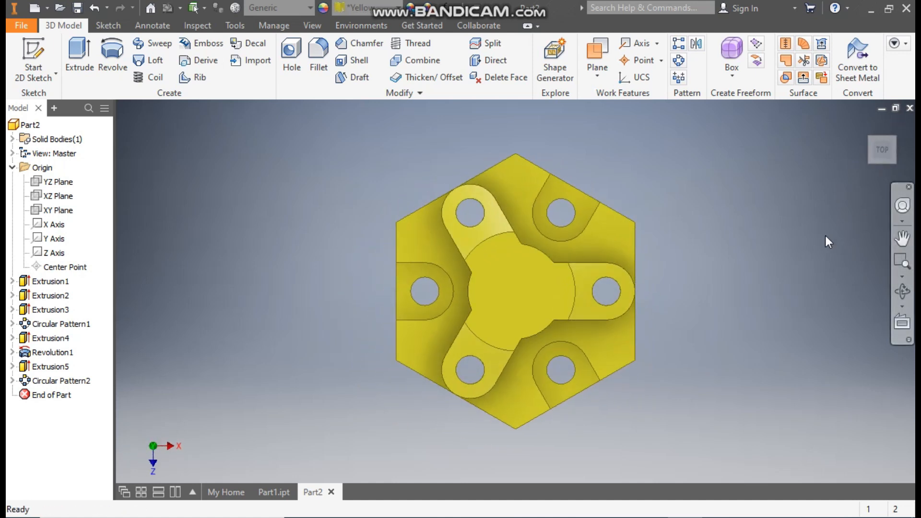